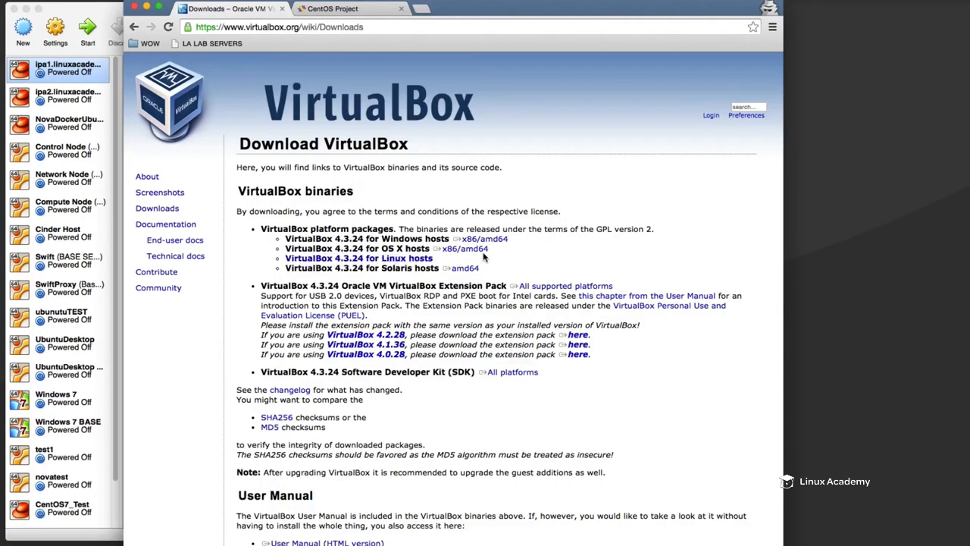
pyautogui.tripleClick(419, 260)
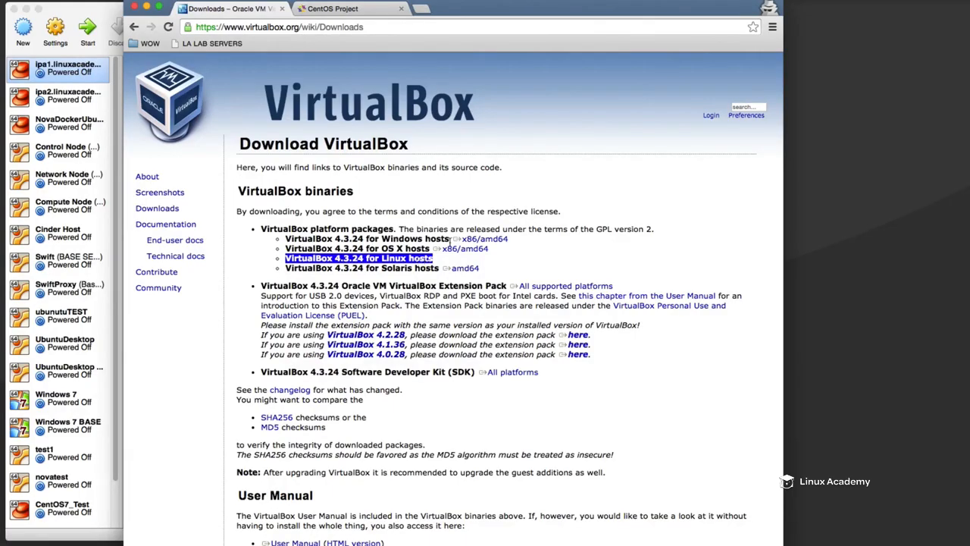
pyautogui.click(430, 224)
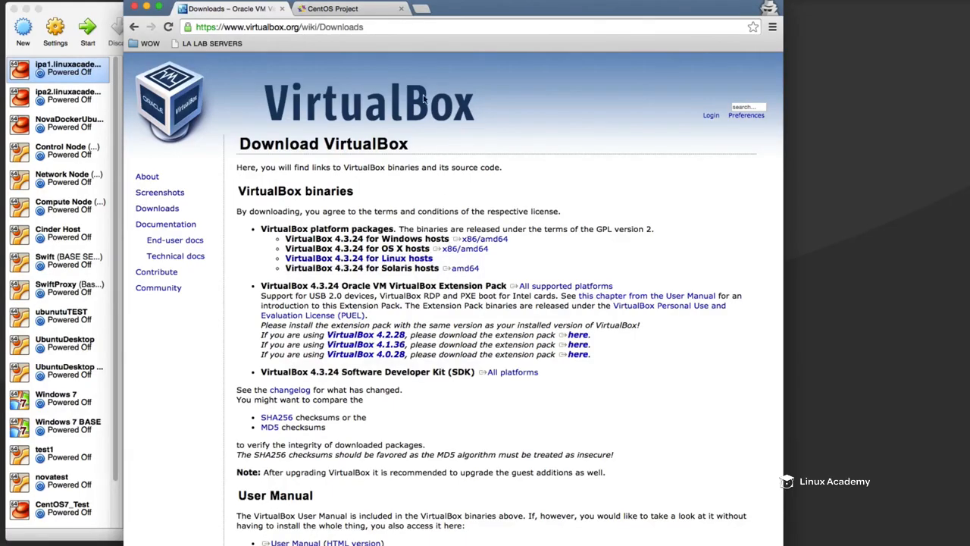
# - Download the CentOS 7 DVD ISO from the reflector.westga.edu mirror and select the ISO file on the desktop
pyautogui.click(362, 11)
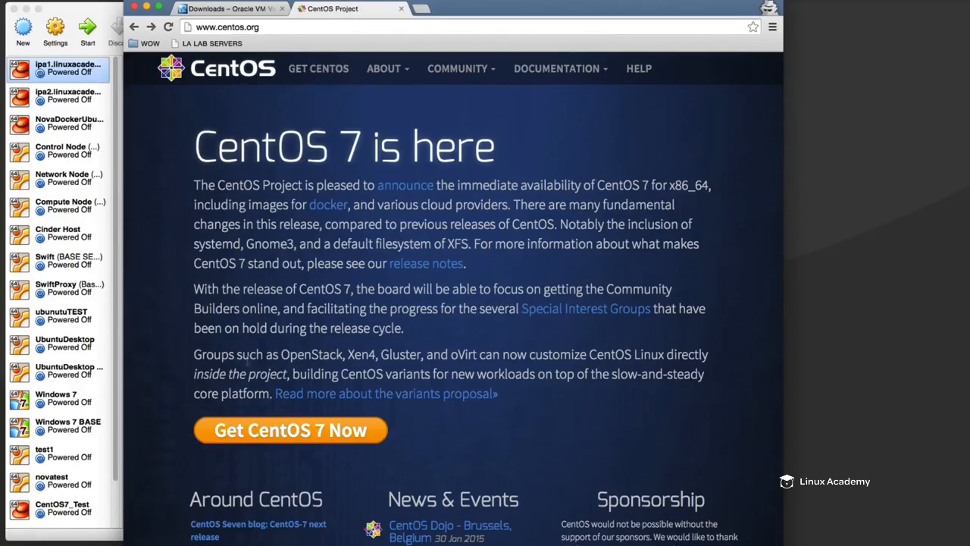
pyautogui.click(322, 431)
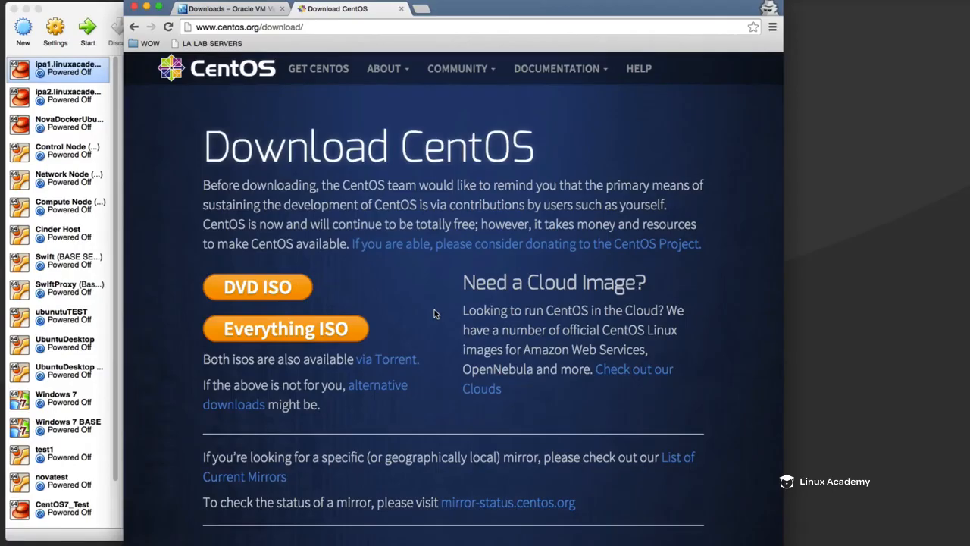
pyautogui.click(233, 295)
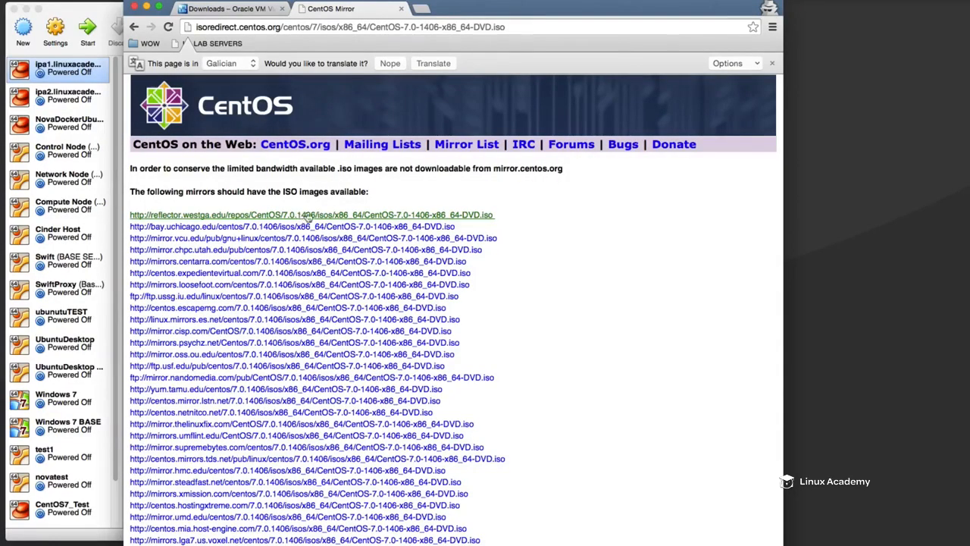
pyautogui.click(308, 217)
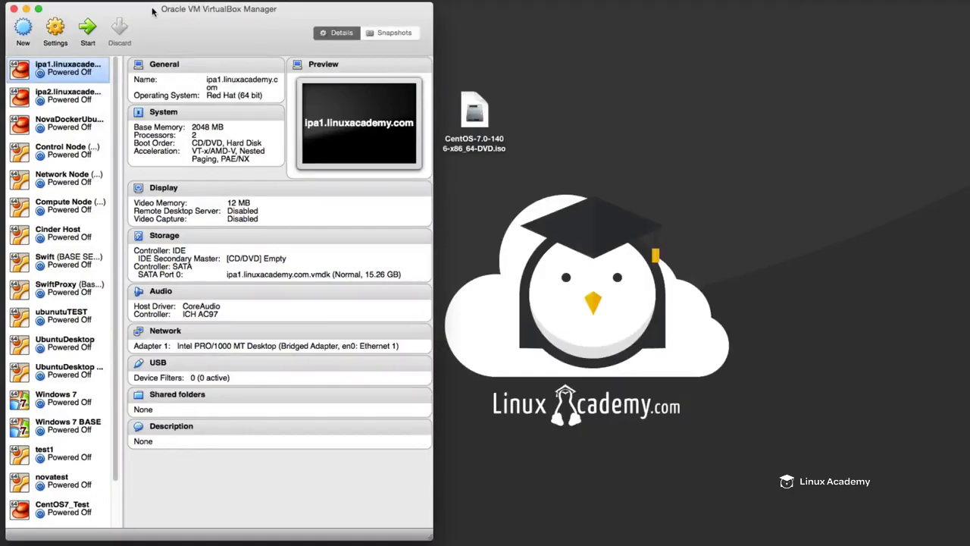
pyautogui.click(477, 106)
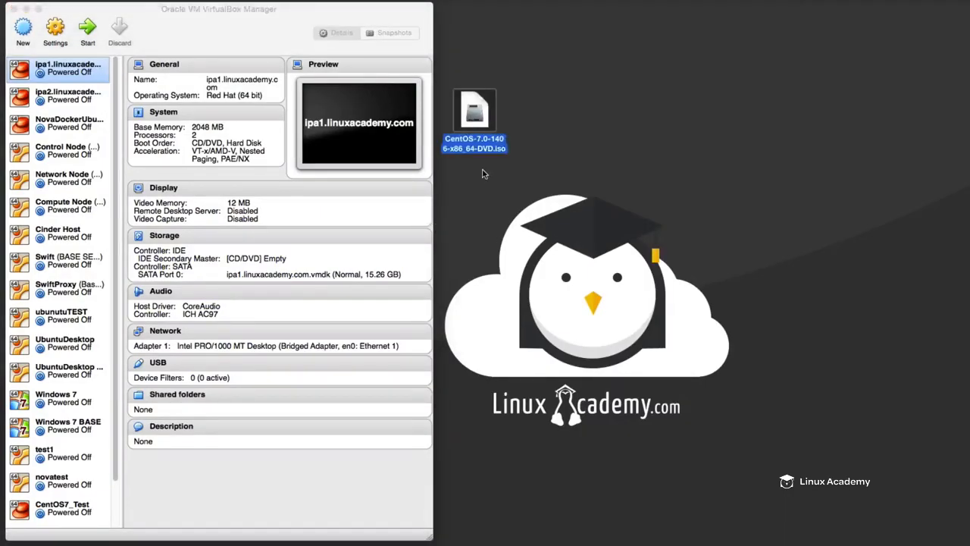
# - Start a new virtual machine named LINUXESSENTIALS_CENTOS7 with type Linux and version Red Hat (64 bit)
pyautogui.click(24, 27)
pyautogui.click(23, 27)
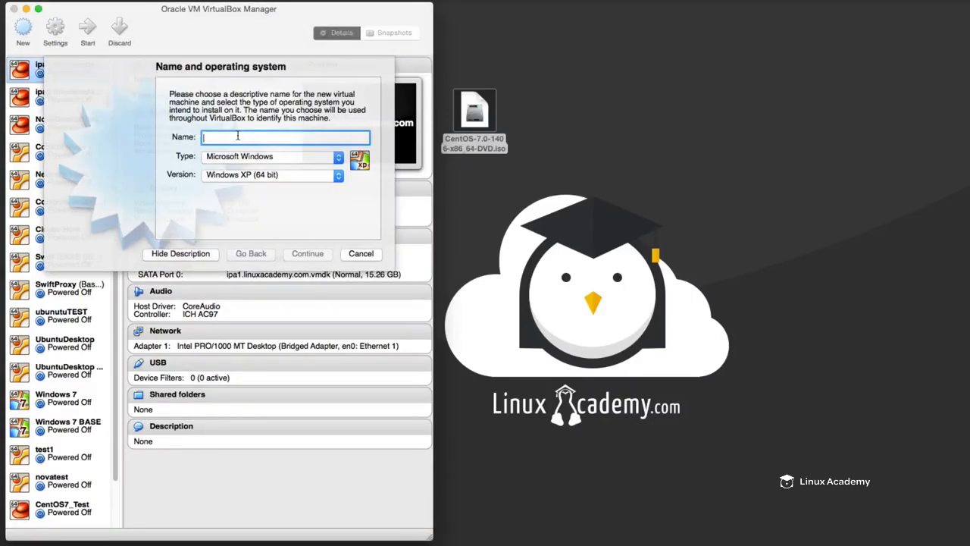
pyautogui.write('LINUX')
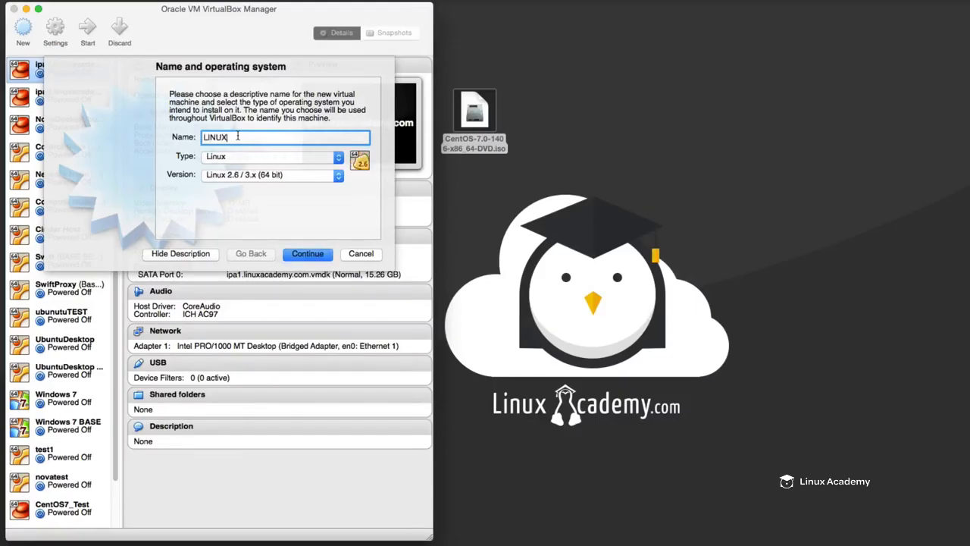
pyautogui.write('ESSENTIALS_CENTOS')
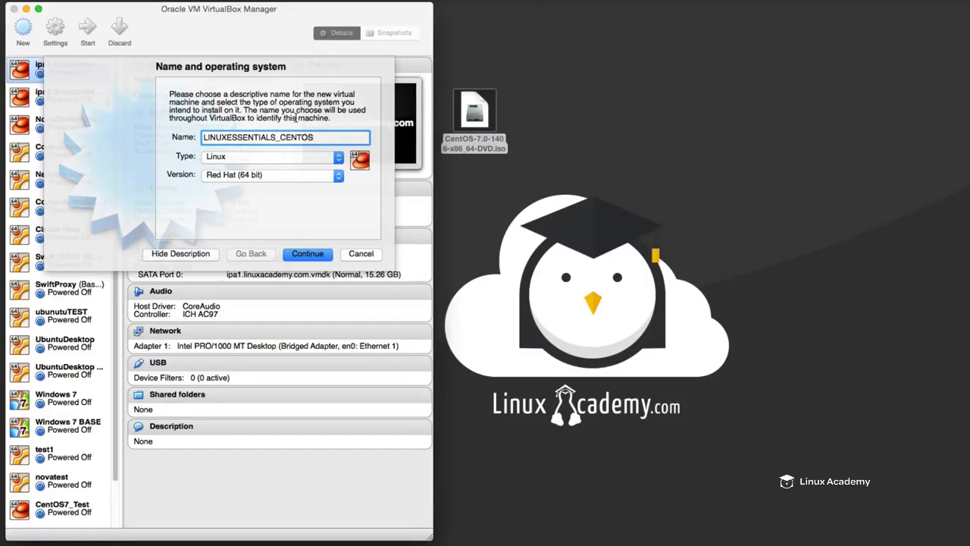
pyautogui.write('7')
pyautogui.click(224, 160)
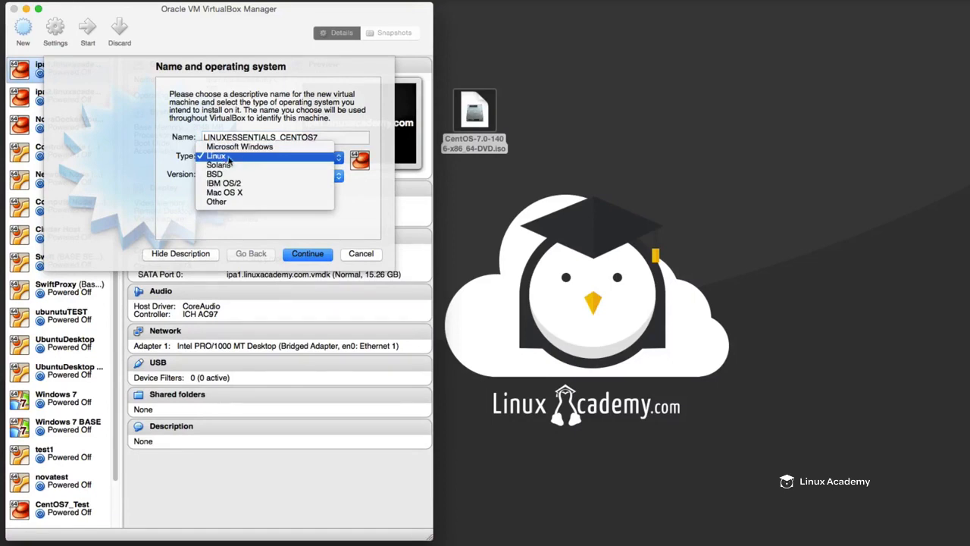
pyautogui.click(241, 159)
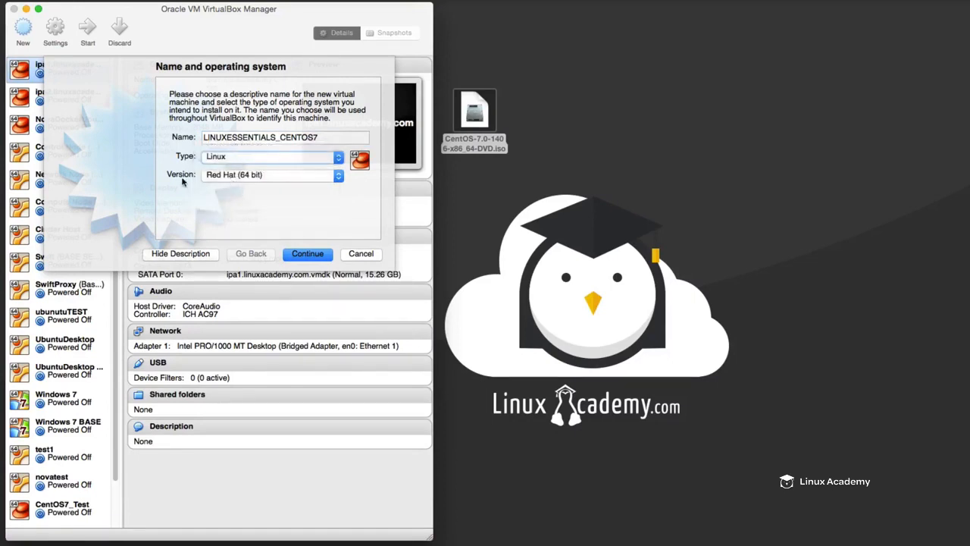
pyautogui.click(289, 180)
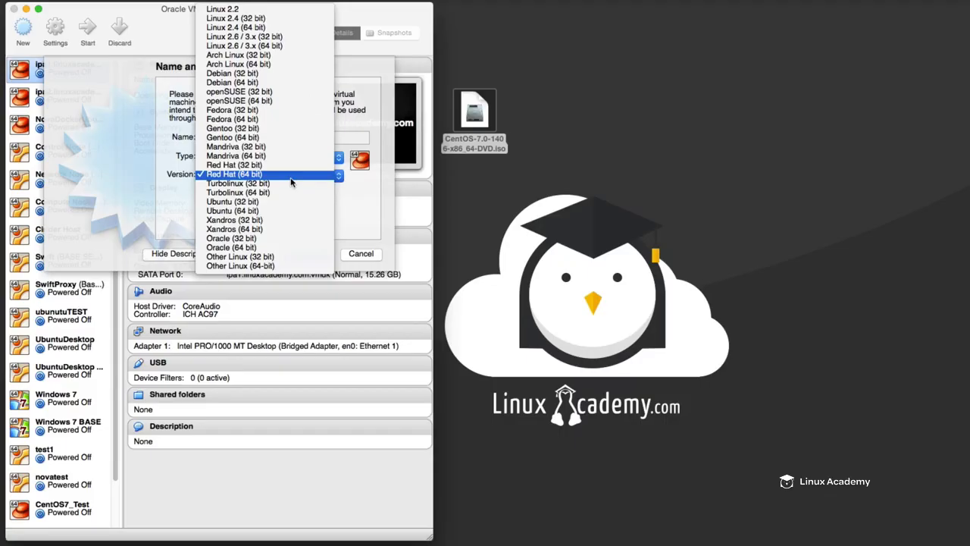
pyautogui.click(291, 182)
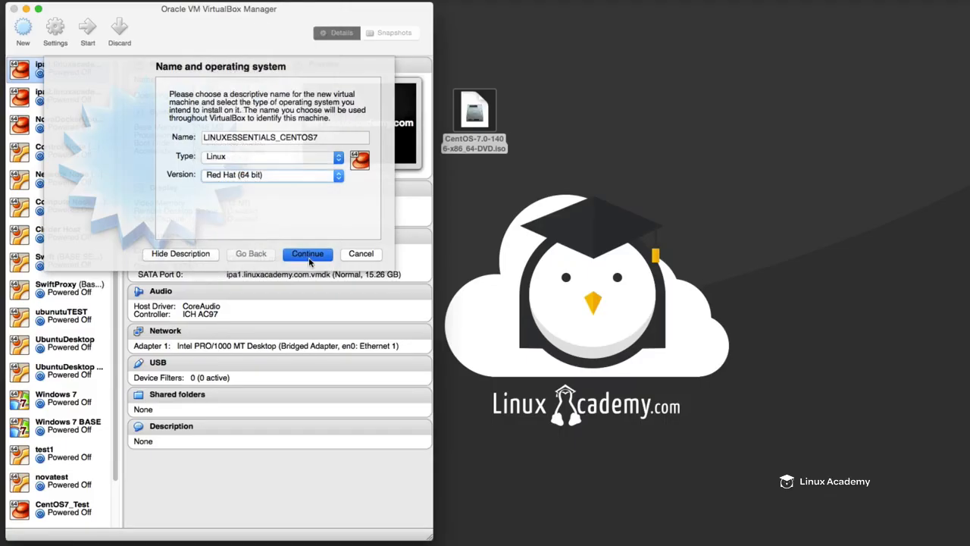
pyautogui.click(308, 255)
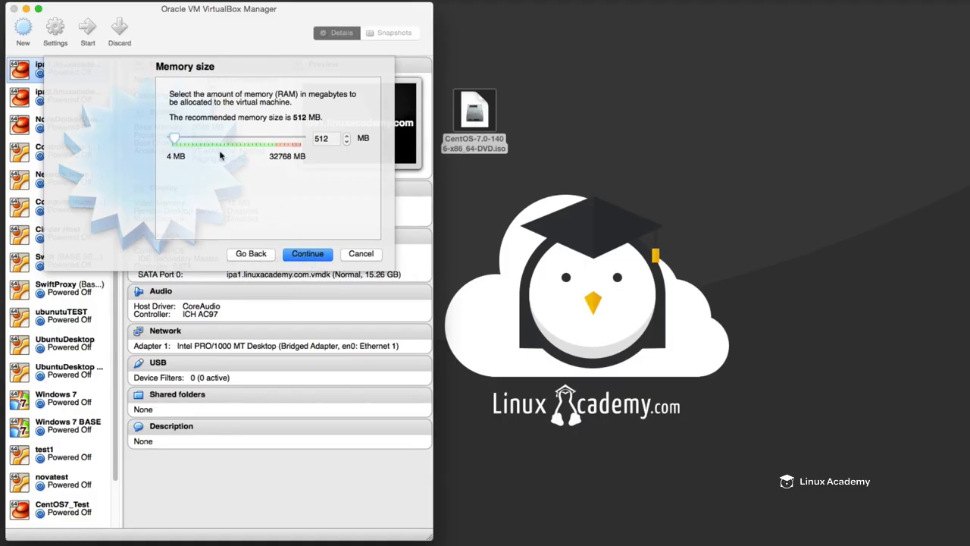
# - Set the new machine's memory to about 6204 MB and choose to create a virtual hard drive now
pyautogui.moveTo(175, 139); pyautogui.dragTo(199, 137)
pyautogui.click(308, 254)
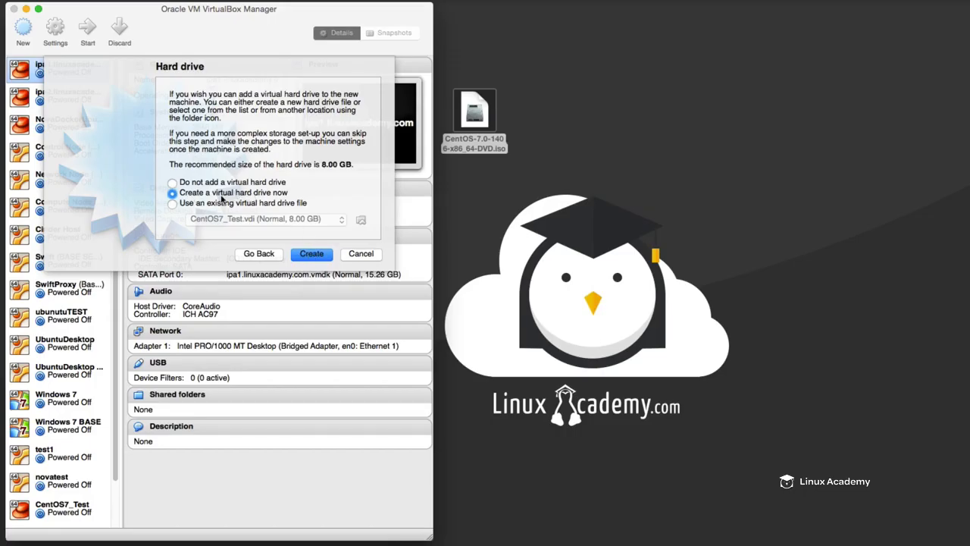
pyautogui.click(310, 253)
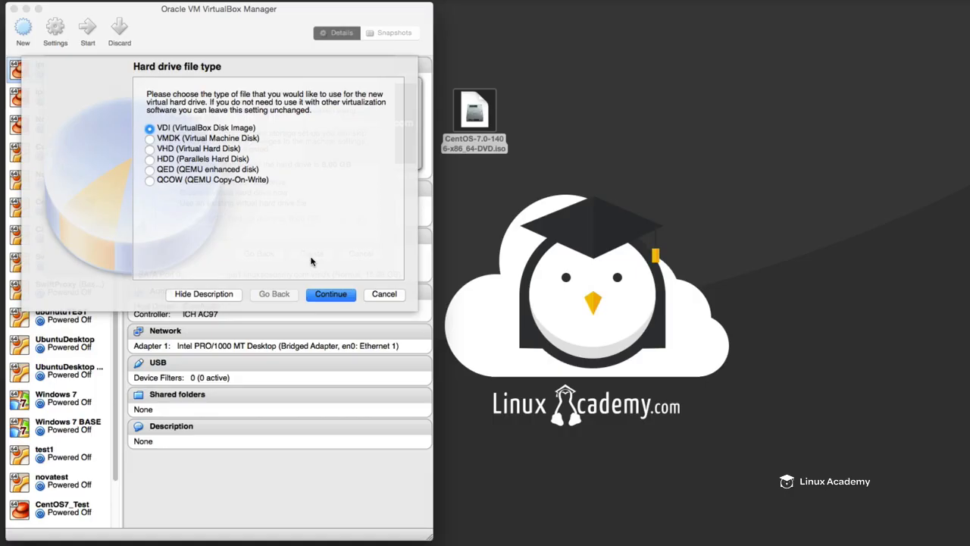
# - Create the hard drive as a dynamically allocated VDI of about 30.14 GB, keeping the name LINUXESSENTIALS_CENTOS7
pyautogui.click(335, 295)
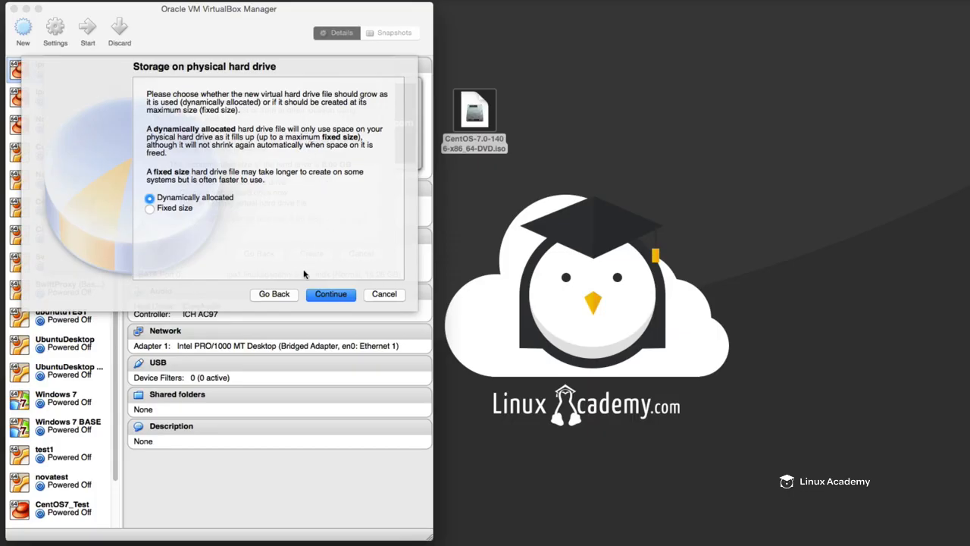
pyautogui.click(322, 292)
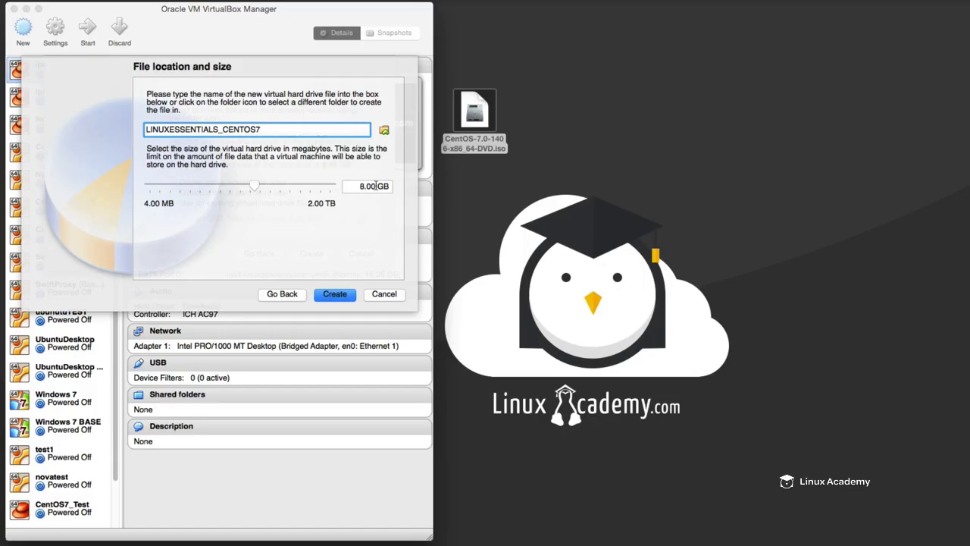
pyautogui.moveTo(258, 190)
pyautogui.mouseDown()
pyautogui.moveTo(277, 187)
pyautogui.moveTo(267, 189)
pyautogui.mouseUp()
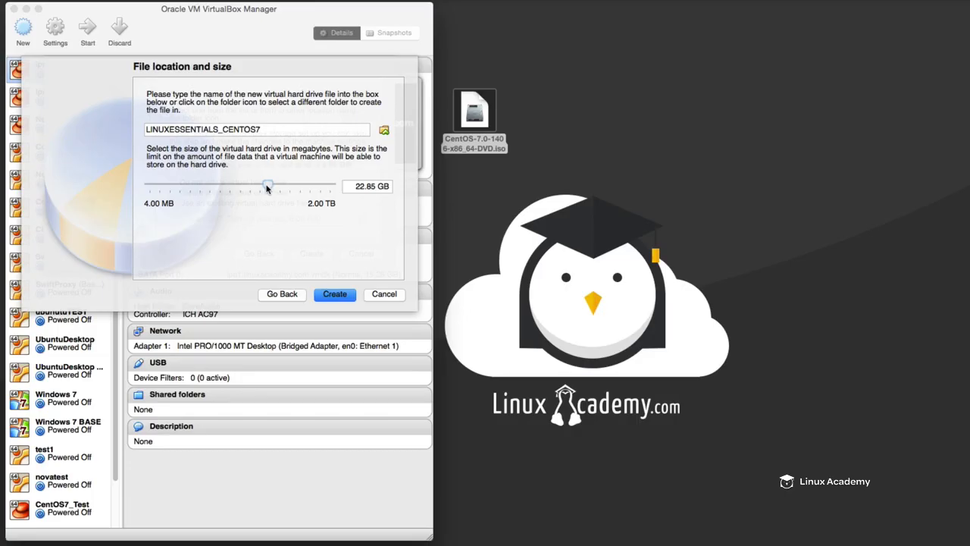
pyautogui.moveTo(267, 188); pyautogui.dragTo(272, 187)
pyautogui.click(334, 294)
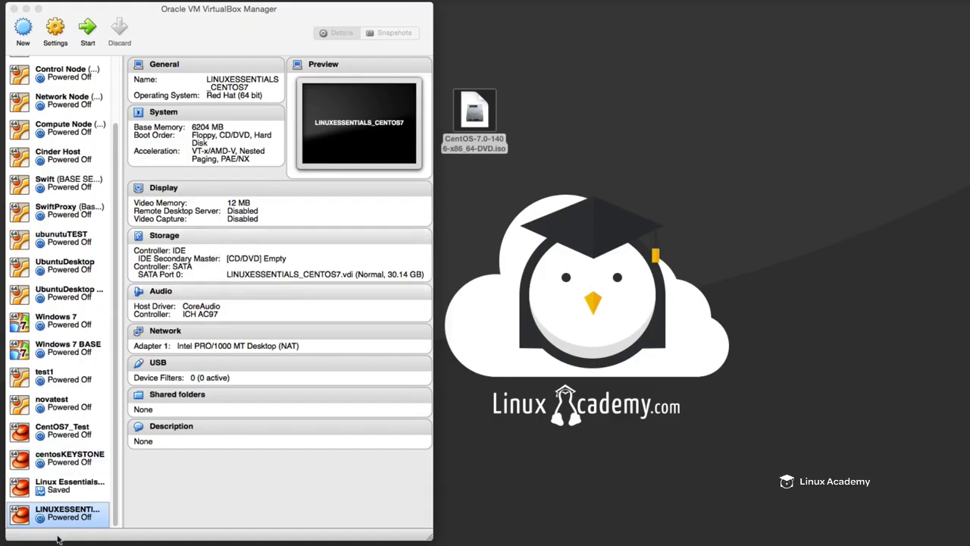
# - Move the LINUXESSENTIALS_CENTOS7 machine to the top of the machine list and widen the list slightly
pyautogui.moveTo(64, 513); pyautogui.dragTo(64, 62)
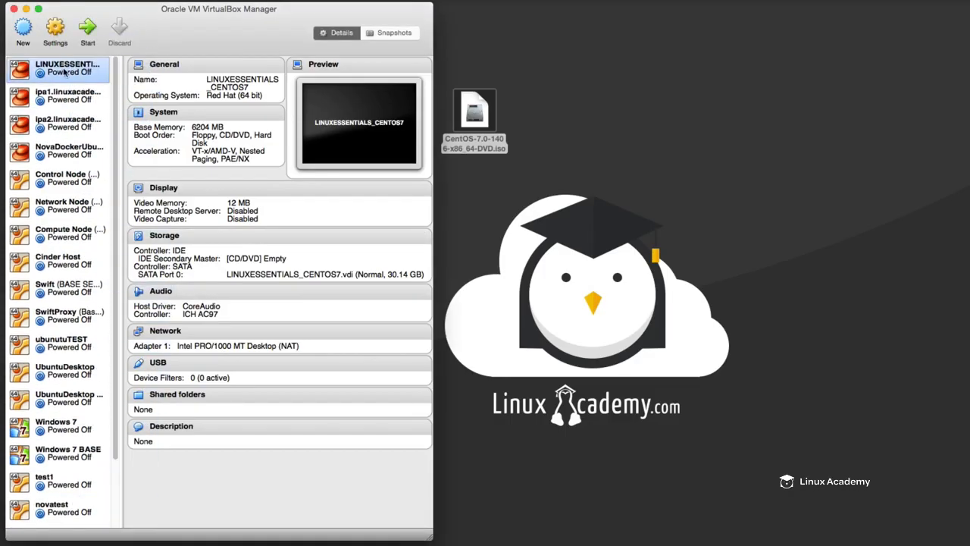
pyautogui.moveTo(121, 83); pyautogui.dragTo(123, 83)
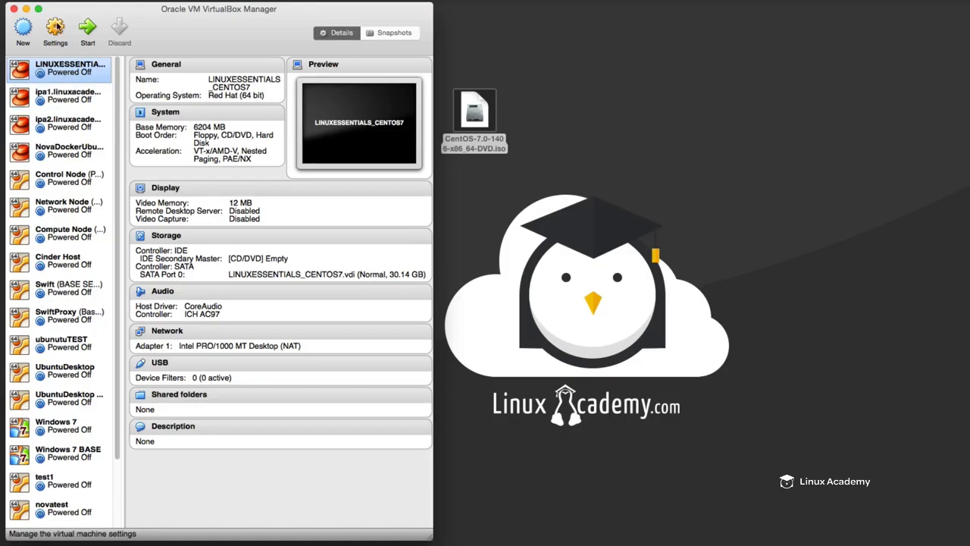
# - Open the settings of LINUXESSENTIALS_CENTOS7 and review its basic and advanced general options and its description
pyautogui.rightClick(63, 73)
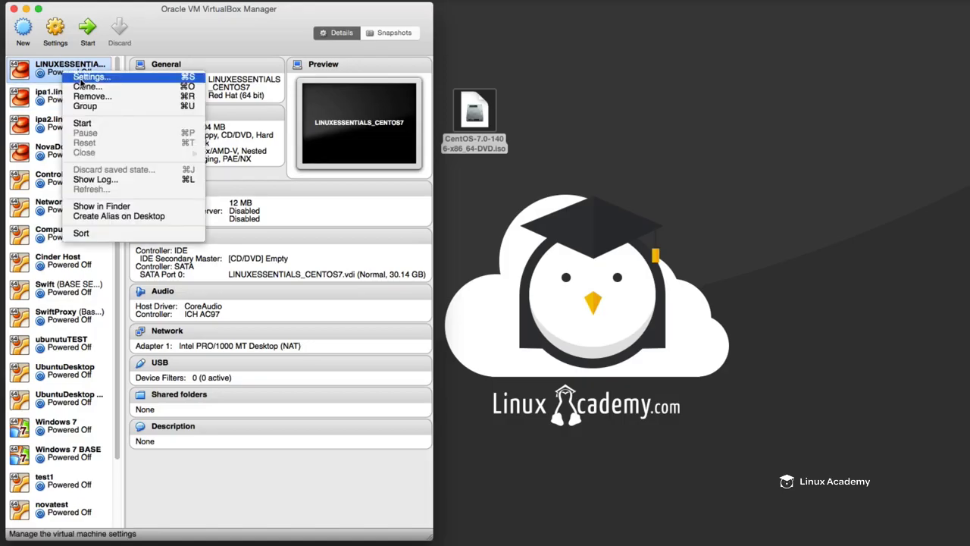
pyautogui.click(85, 78)
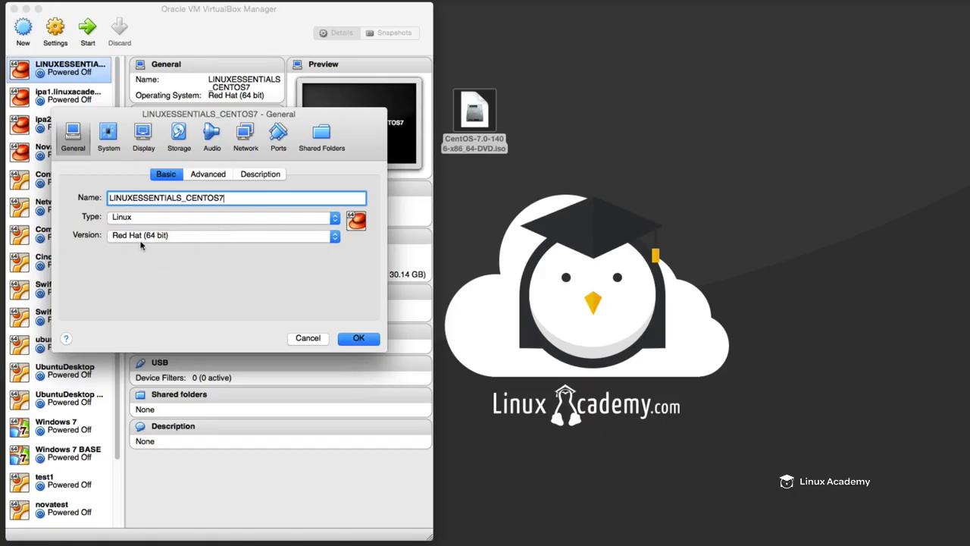
pyautogui.click(220, 176)
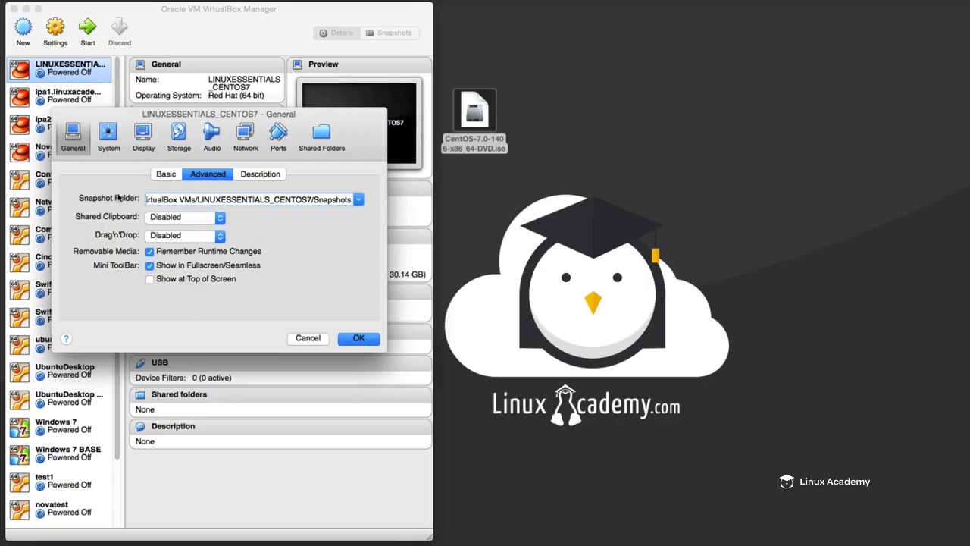
pyautogui.click(250, 175)
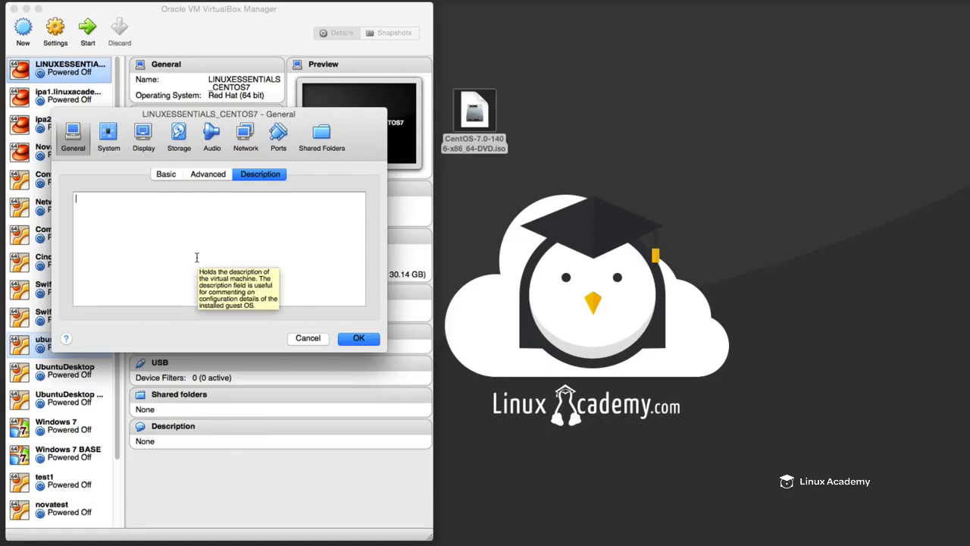
# - Disable Floppy in the boot order of the machine's motherboard settings
pyautogui.click(108, 135)
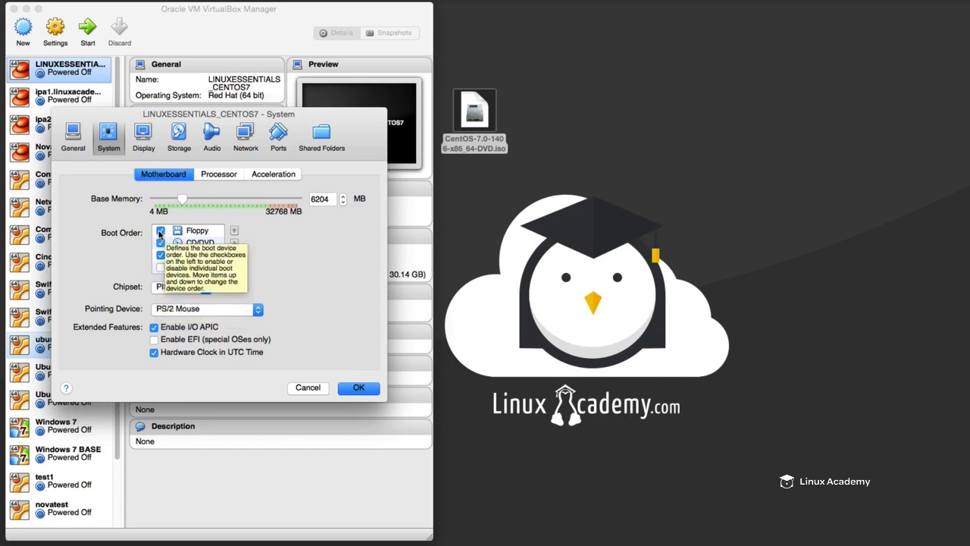
pyautogui.click(160, 231)
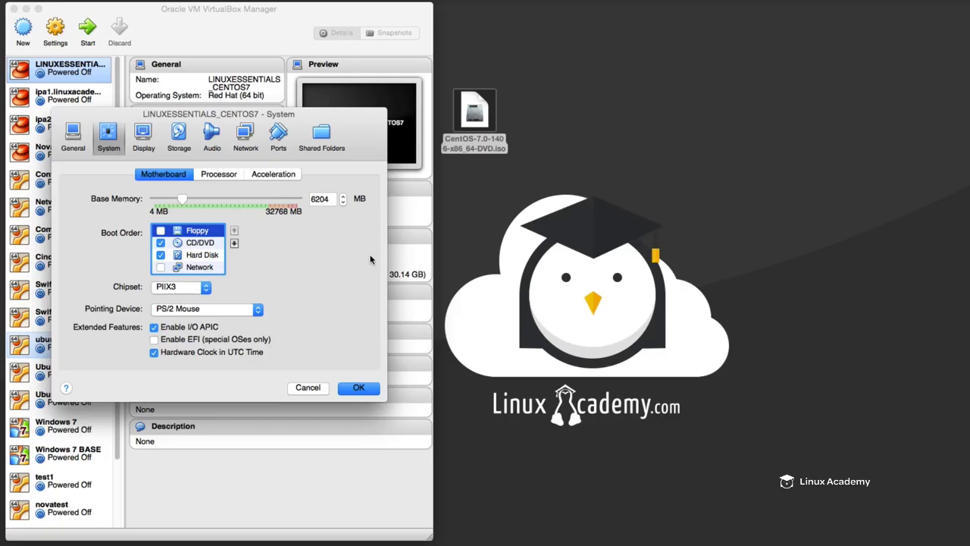
# - Set the number of processors to 2 and review the machine's hardware virtualization options
pyautogui.click(231, 175)
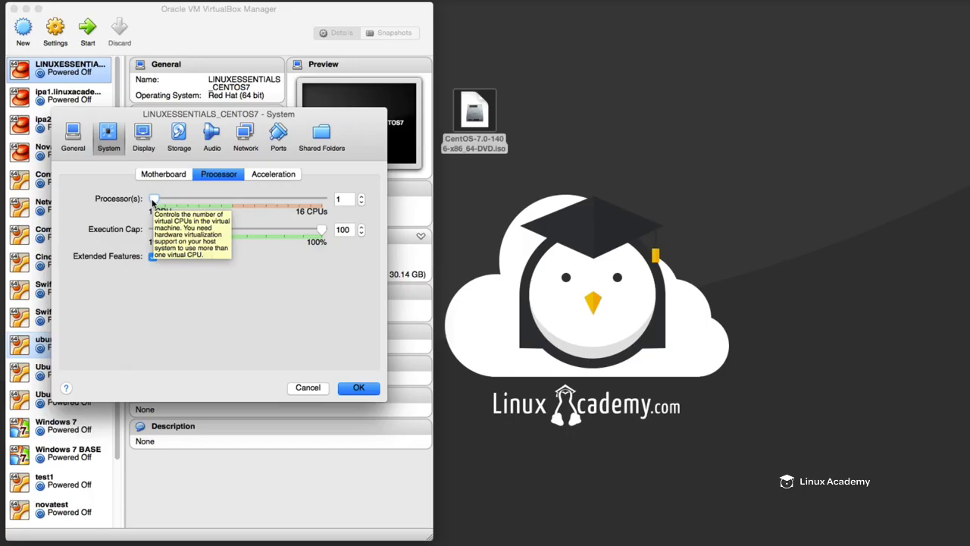
pyautogui.moveTo(152, 202); pyautogui.dragTo(163, 201)
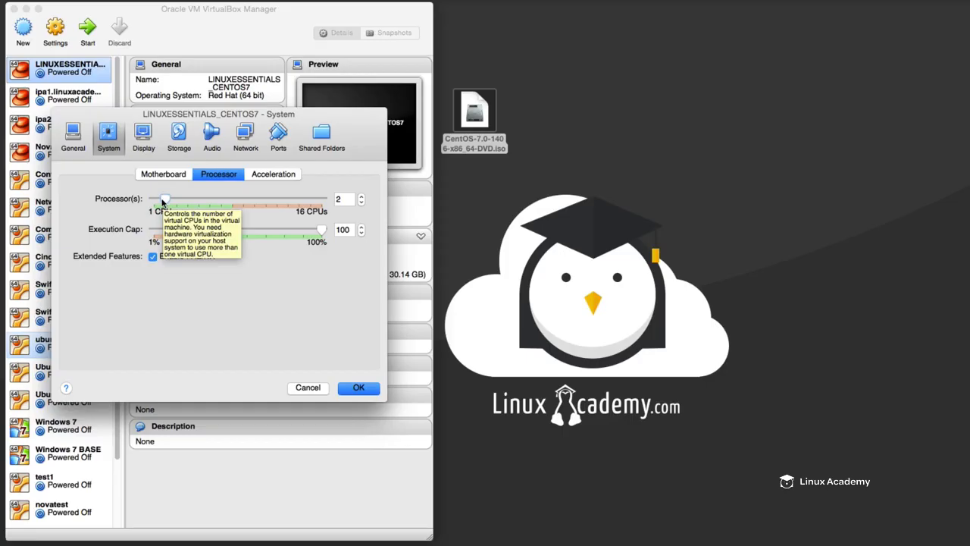
pyautogui.click(267, 174)
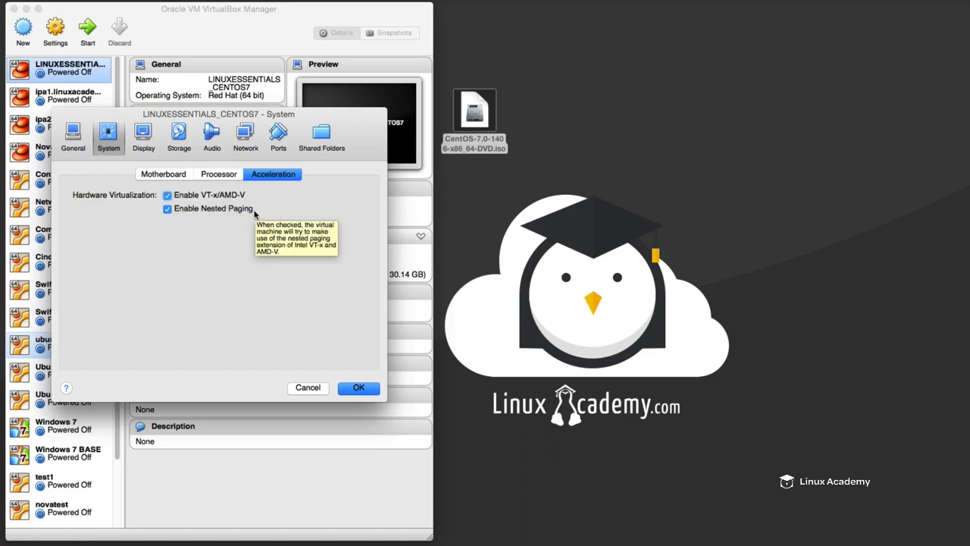
# - Enable 3D acceleration for the machine's display and set the video memory to 32 MB
pyautogui.click(143, 132)
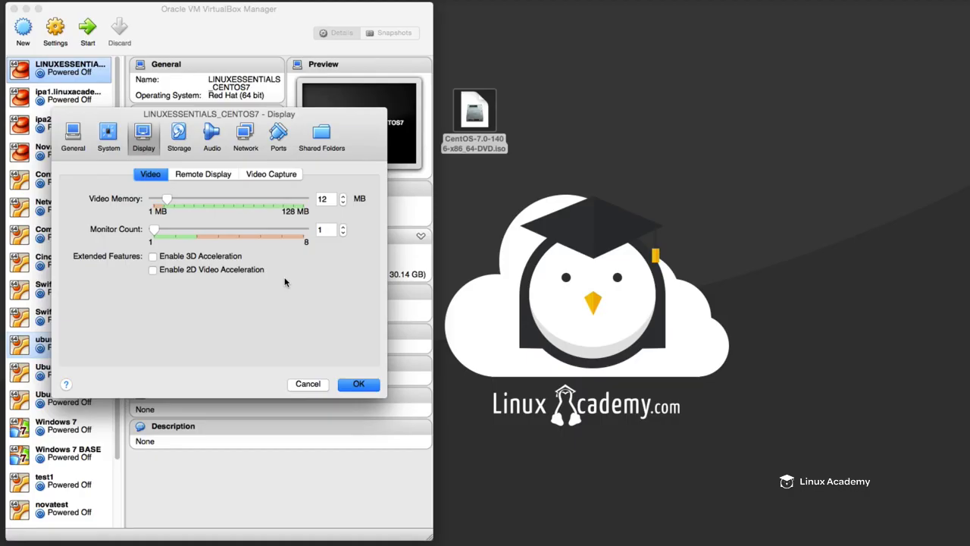
pyautogui.click(152, 257)
pyautogui.moveTo(167, 200); pyautogui.dragTo(188, 198)
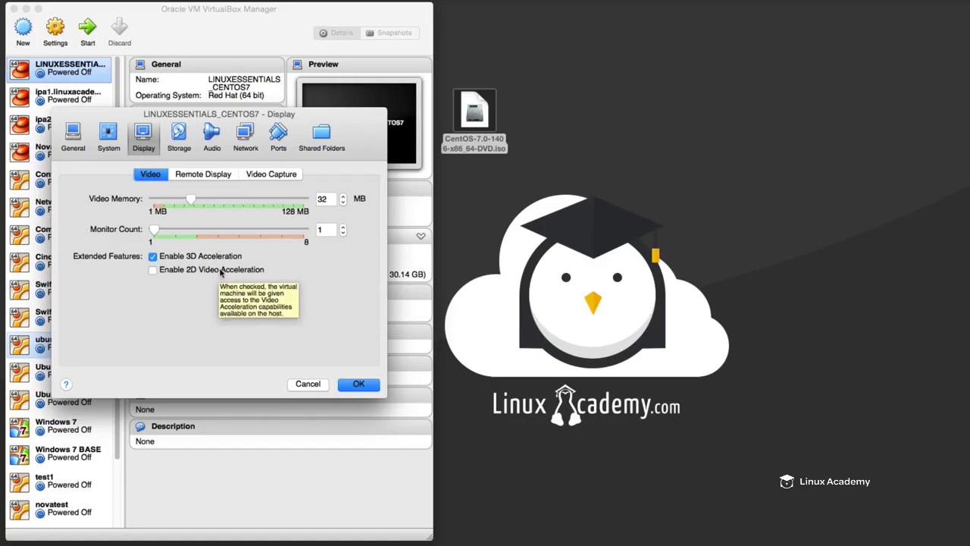
# - Review the machine's virtual hard disk, the image choices for its empty CD/DVD drive, and its audio settings
pyautogui.click(181, 133)
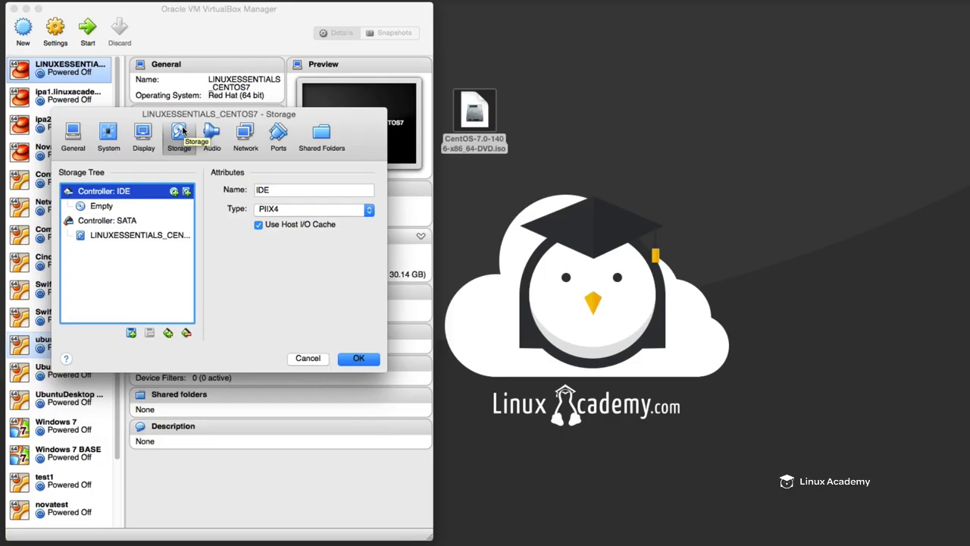
pyautogui.click(132, 237)
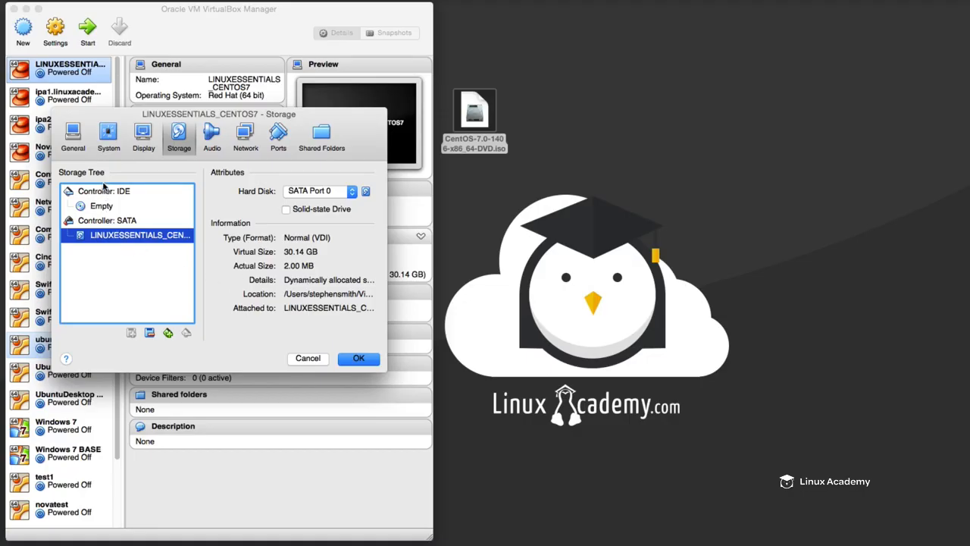
pyautogui.click(99, 206)
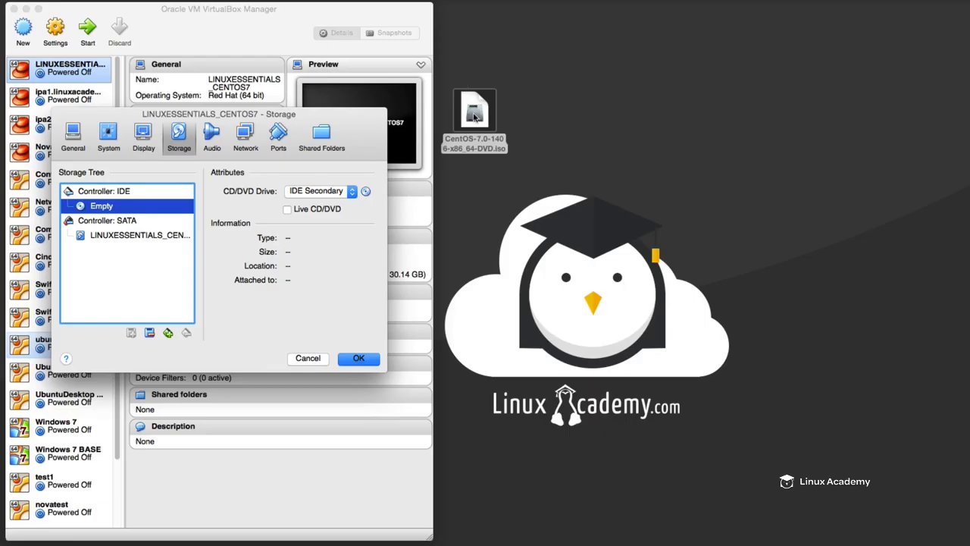
pyautogui.click(365, 192)
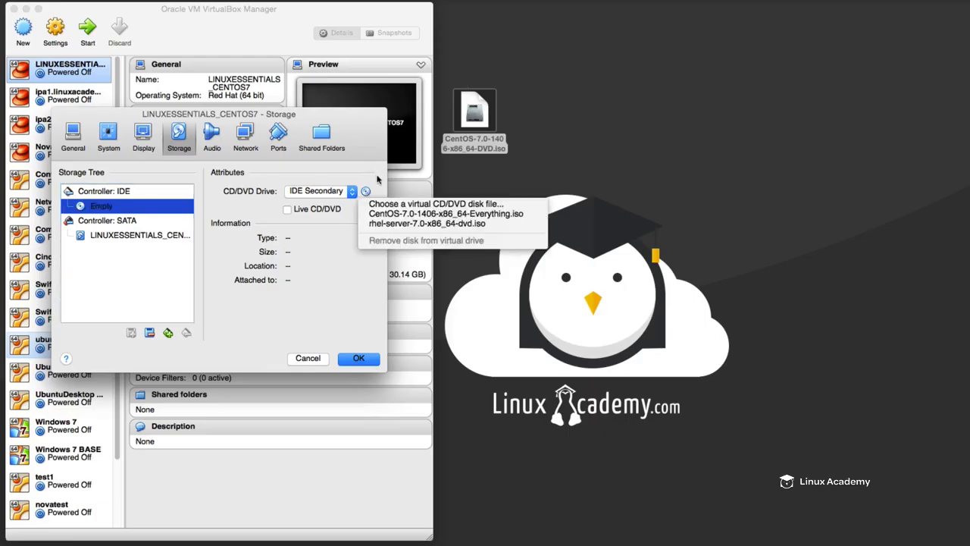
pyautogui.click(376, 177)
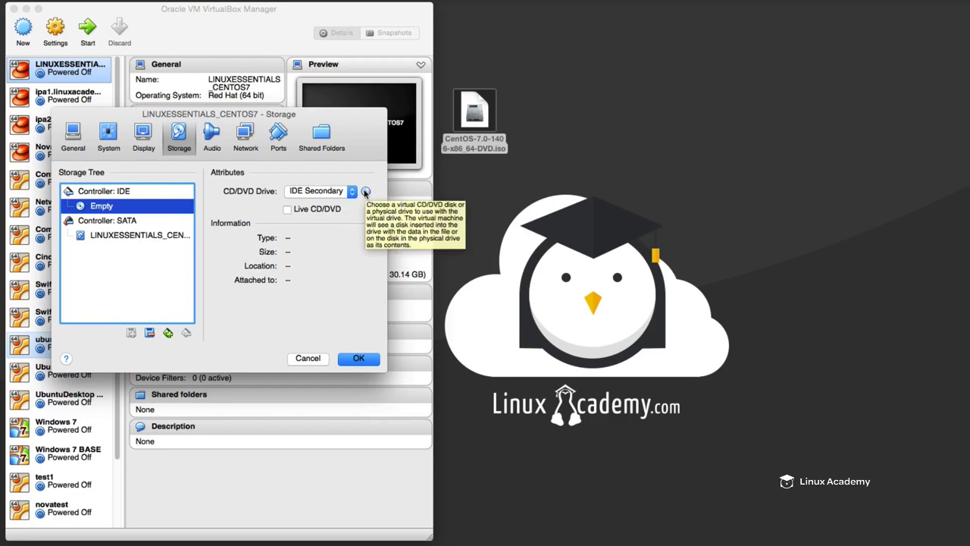
pyautogui.click(211, 137)
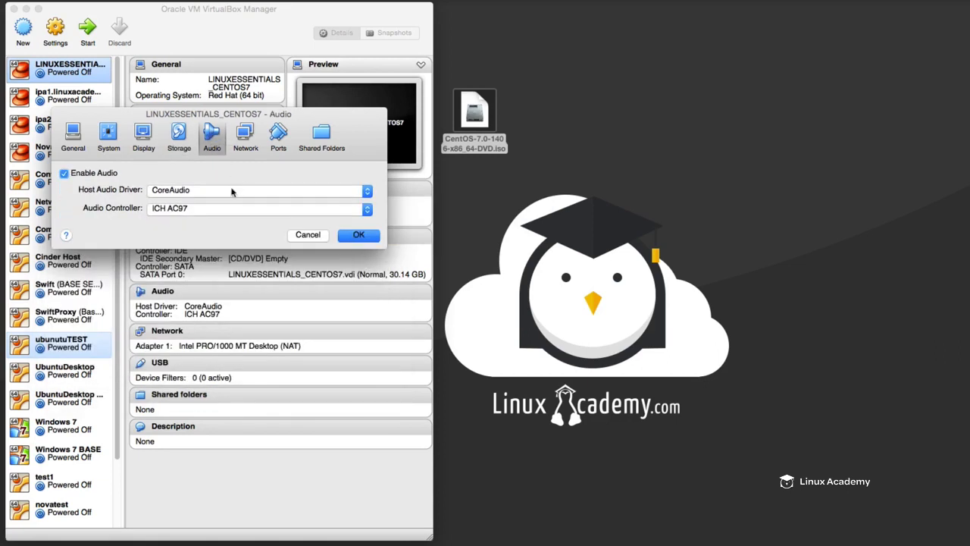
# - Set the machine's network Adapter 1 to the Paravirtualized Network (virtio-net) adapter type, leaving it attached to NAT
pyautogui.click(253, 135)
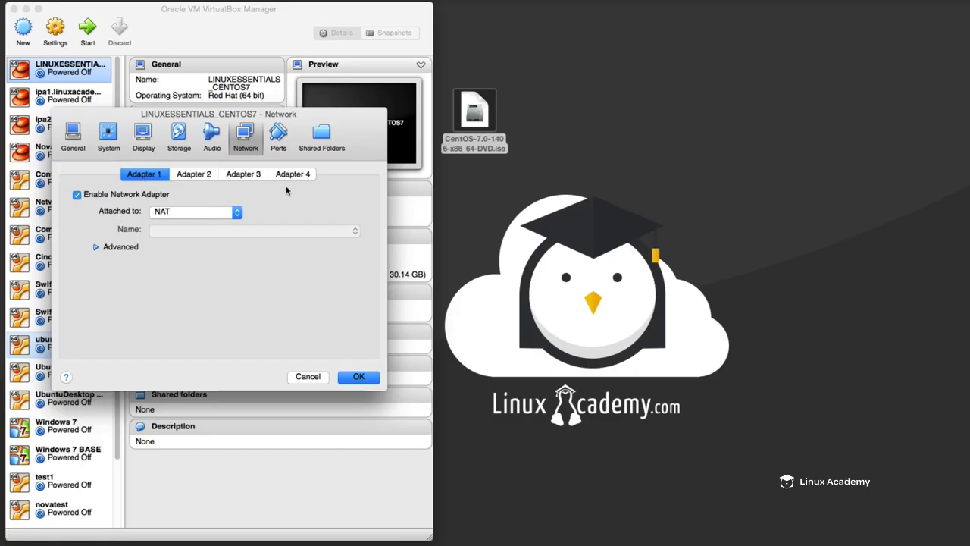
pyautogui.click(238, 213)
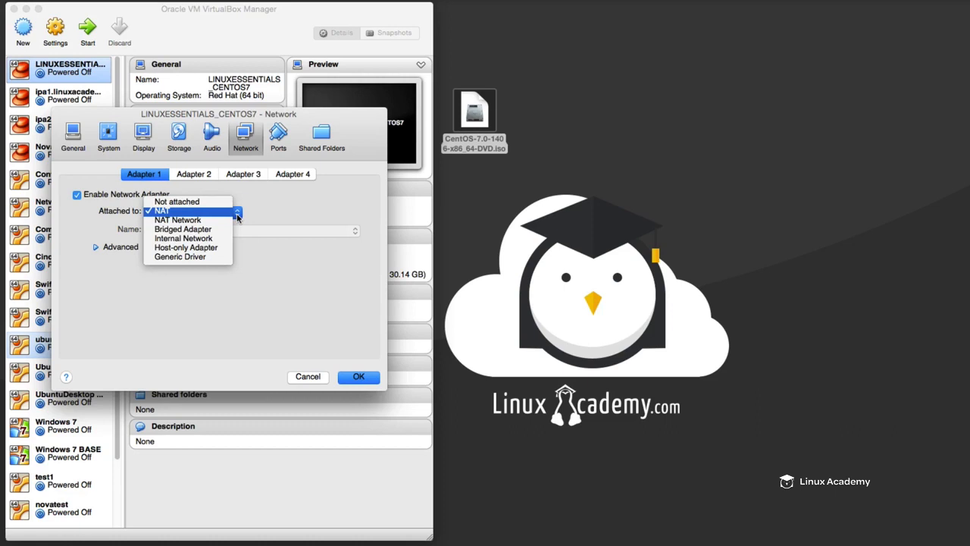
pyautogui.click(237, 215)
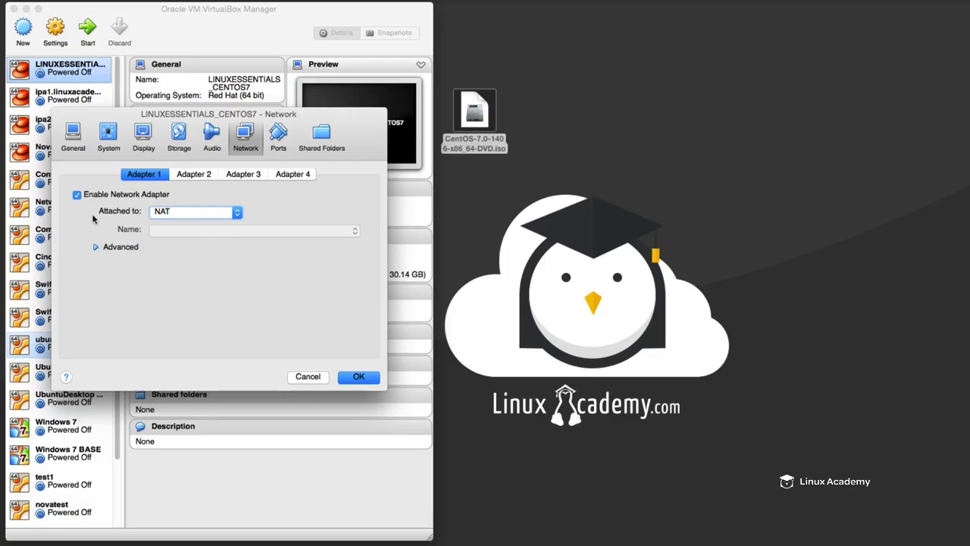
pyautogui.click(96, 247)
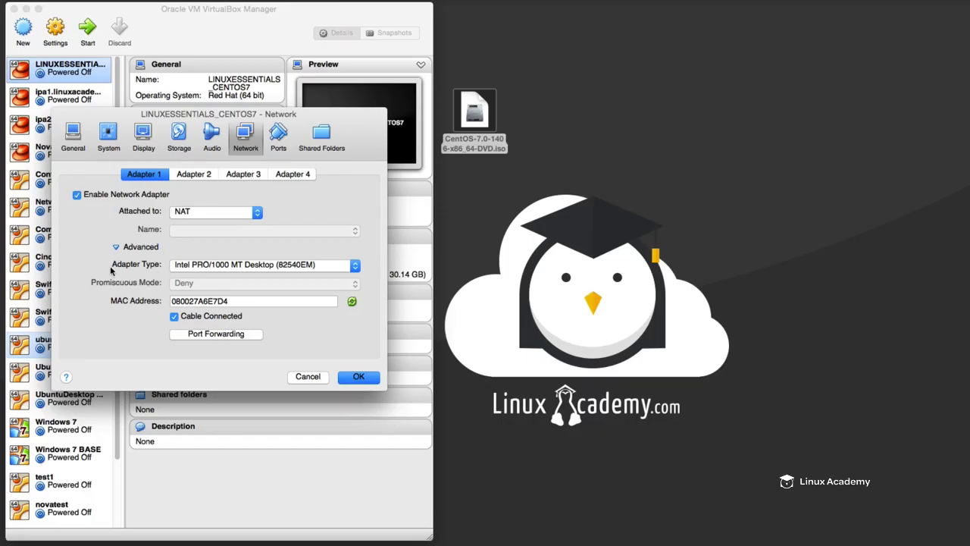
pyautogui.click(206, 265)
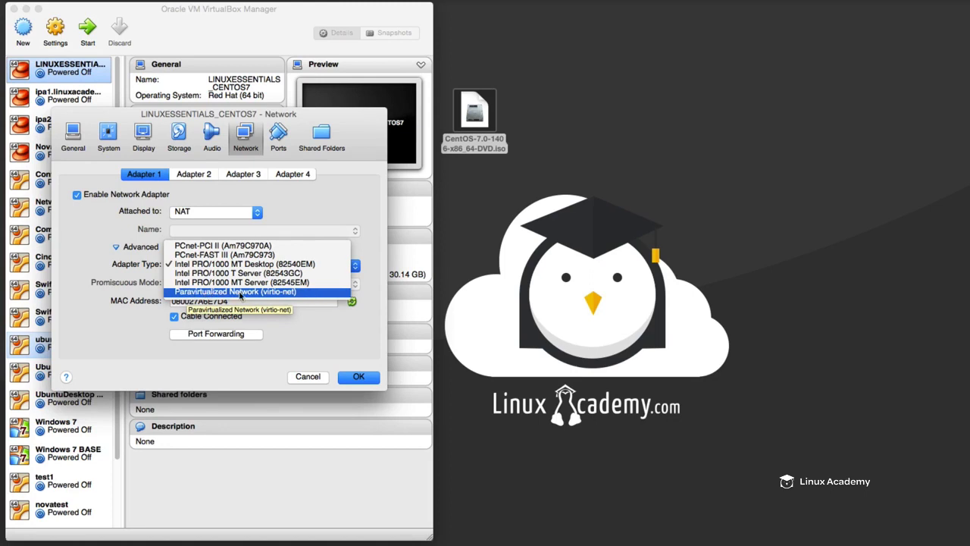
pyautogui.click(239, 294)
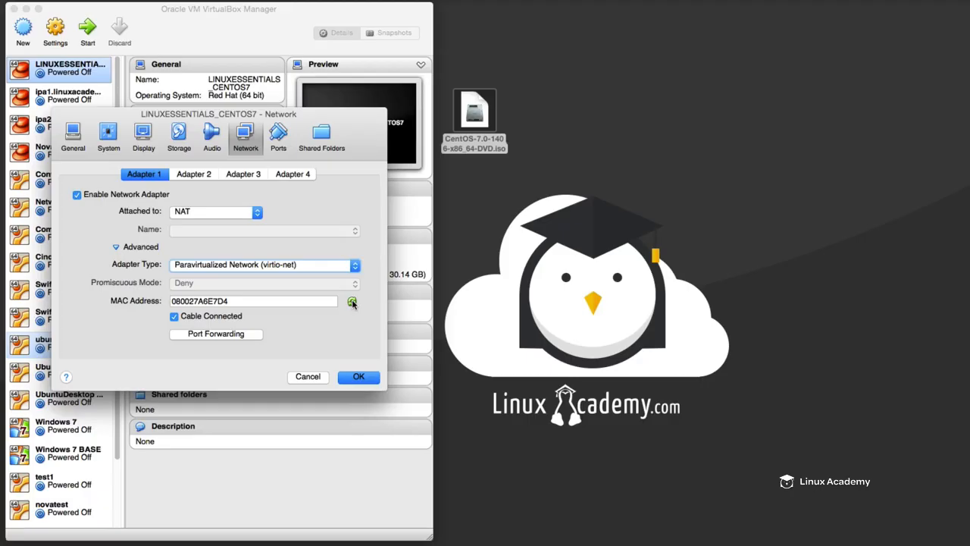
# - Generate a new MAC address for Adapter 1 and save the machine's settings
pyautogui.click(353, 303)
pyautogui.click(352, 302)
pyautogui.click(356, 378)
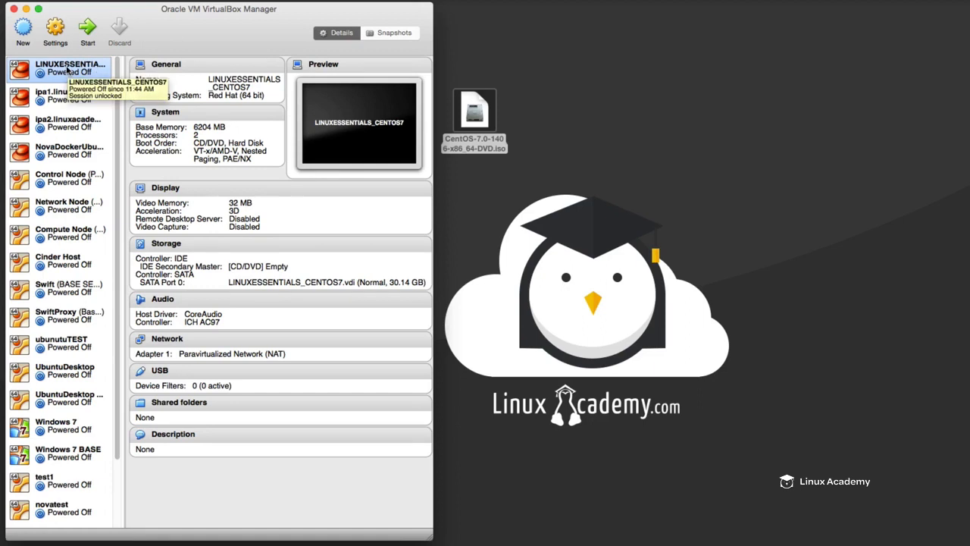
# - Attach the CentOS-7.0-1406-x86_64-DVD.iso file from the Desktop to the machine's empty IDE CD/DVD drive and save the storage settings
pyautogui.click(173, 245)
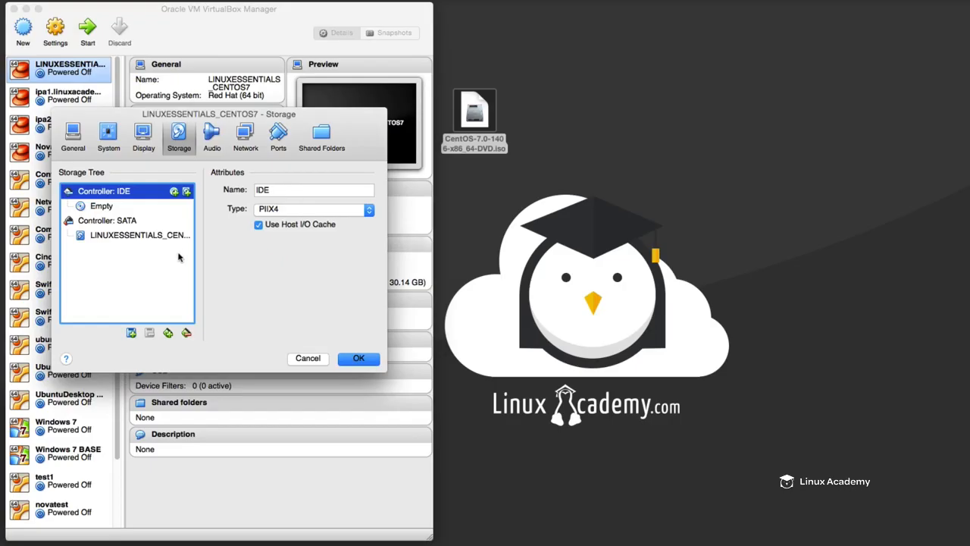
pyautogui.click(126, 210)
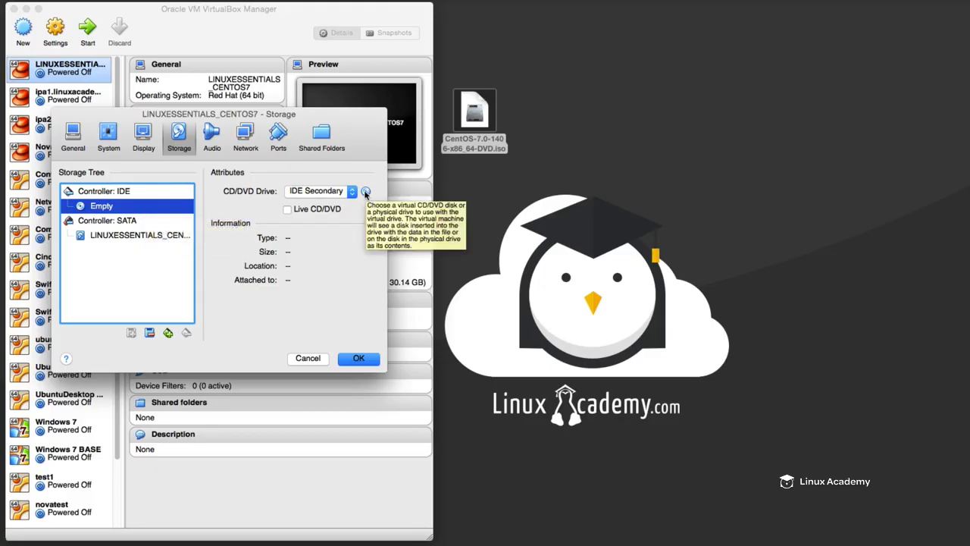
pyautogui.click(365, 192)
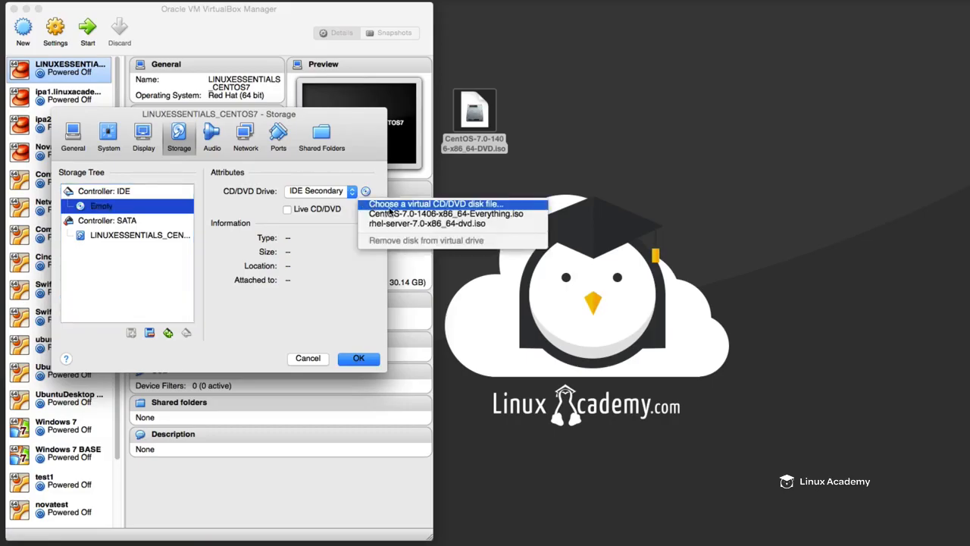
pyautogui.click(518, 206)
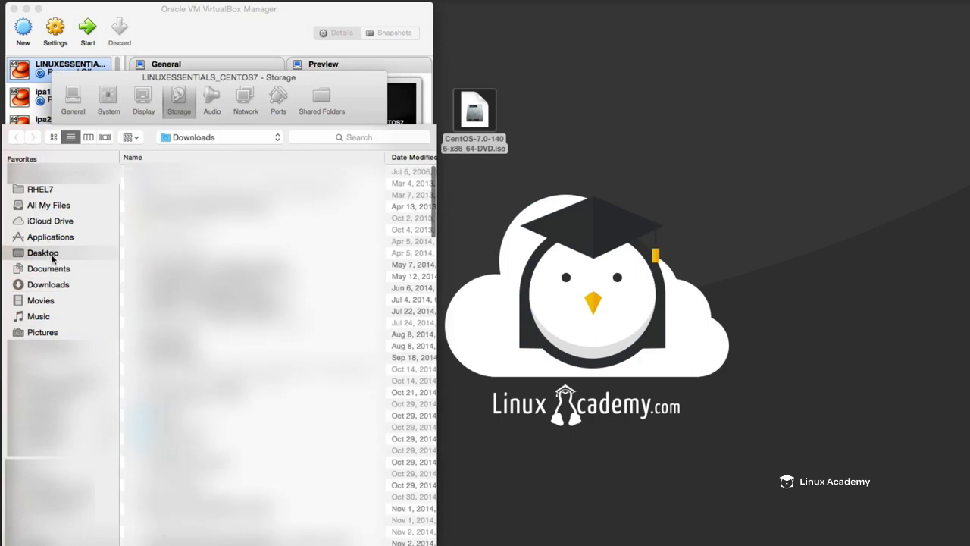
pyautogui.click(53, 257)
pyautogui.click(203, 277)
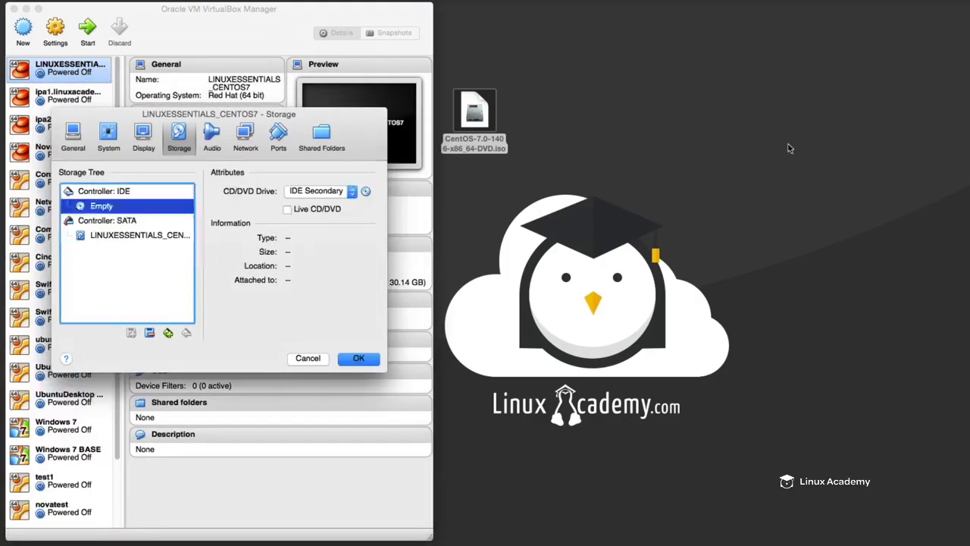
pyautogui.click(362, 358)
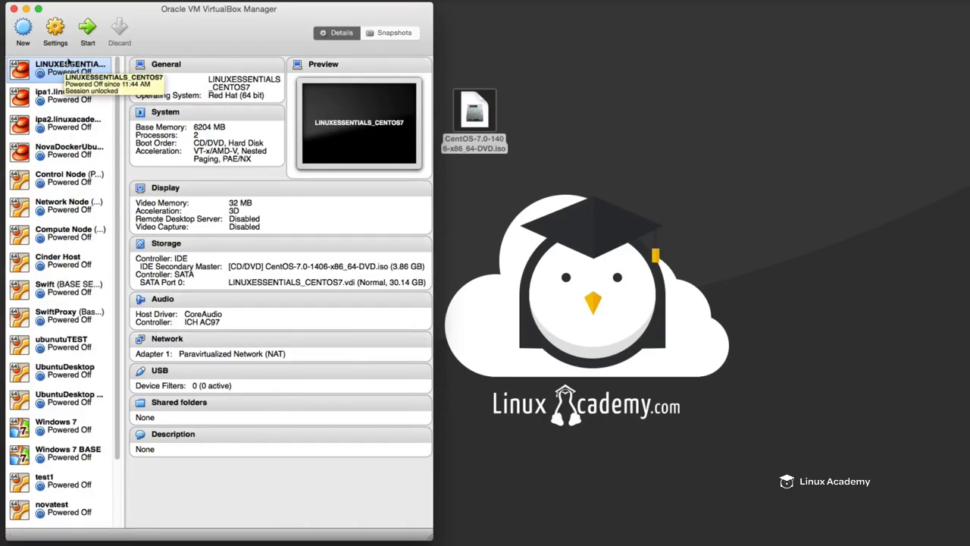
# - Start LINUXESSENTIALS_CENTOS7 with the Install CentOS 7 boot option and continue the installer in English (United States)
pyautogui.click(89, 28)
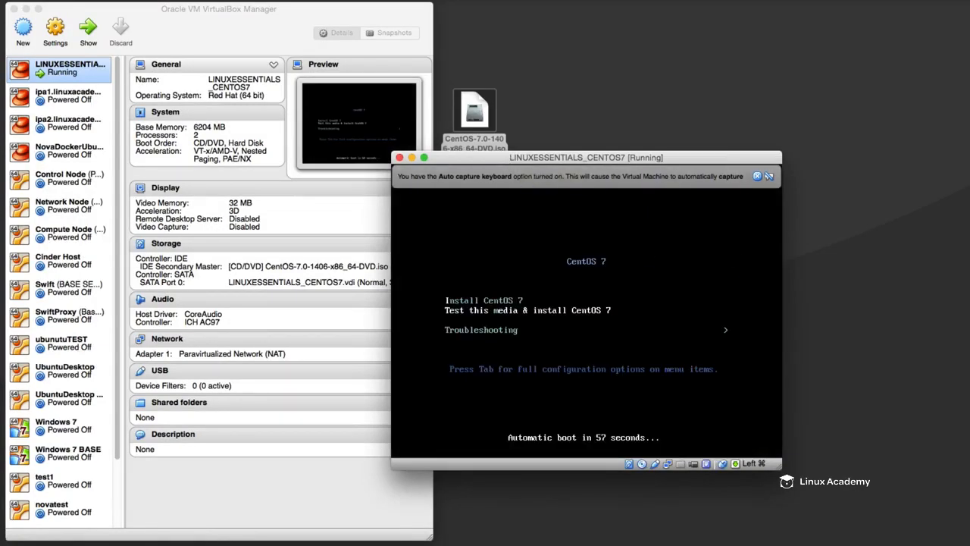
pyautogui.press('Up')
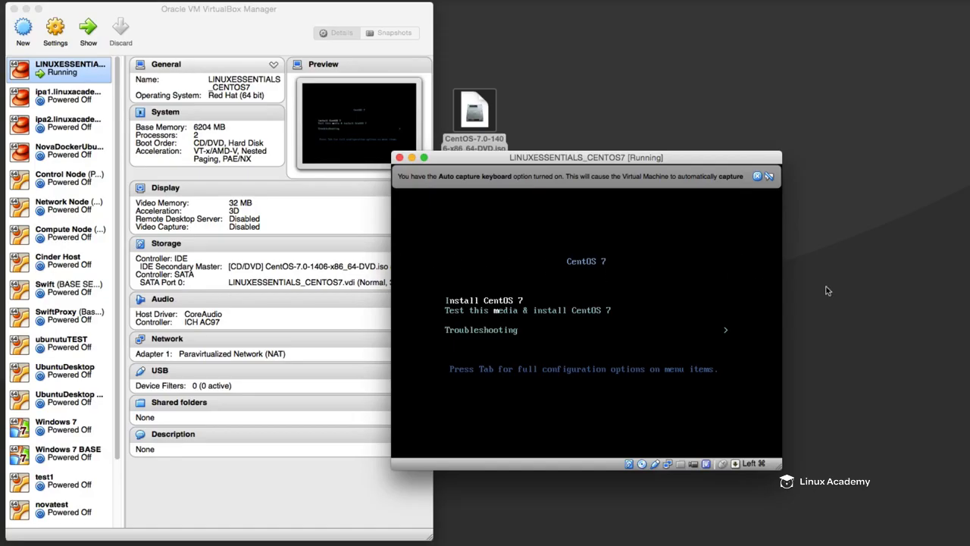
pyautogui.click(588, 269)
pyautogui.press('super')
pyautogui.click(687, 276)
pyautogui.press('Return')
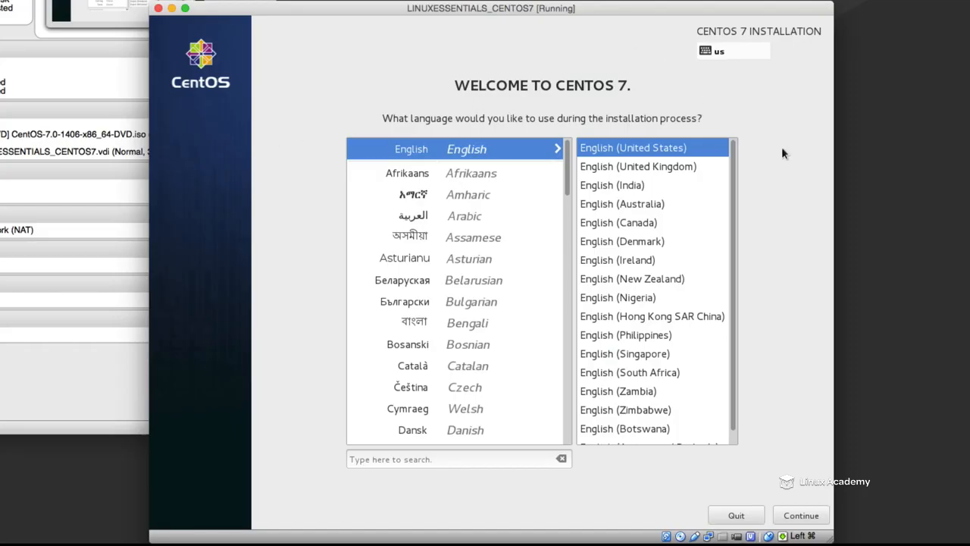
pyautogui.click(802, 518)
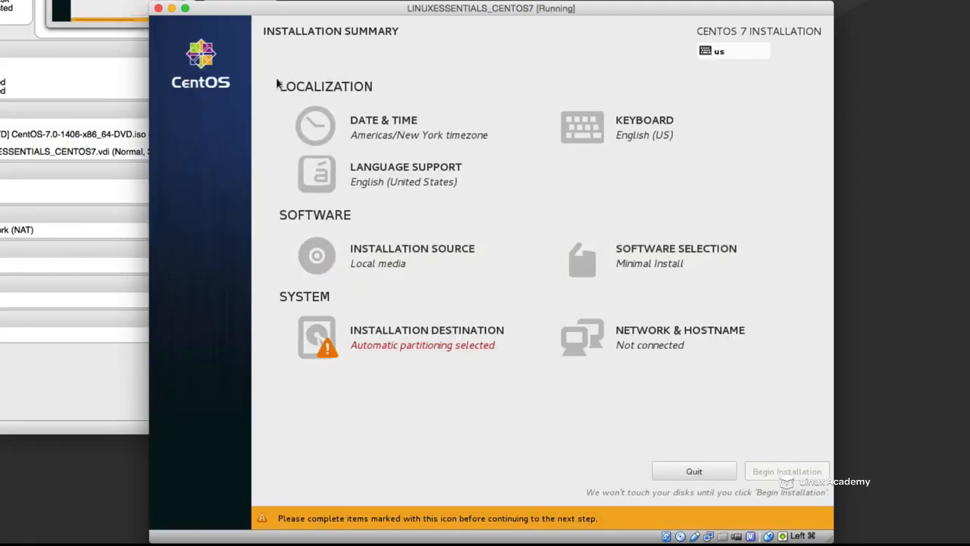
# - Switch the installer's date and time settings to the AM/PM format, keeping the Americas/New York timezone
pyautogui.click(381, 124)
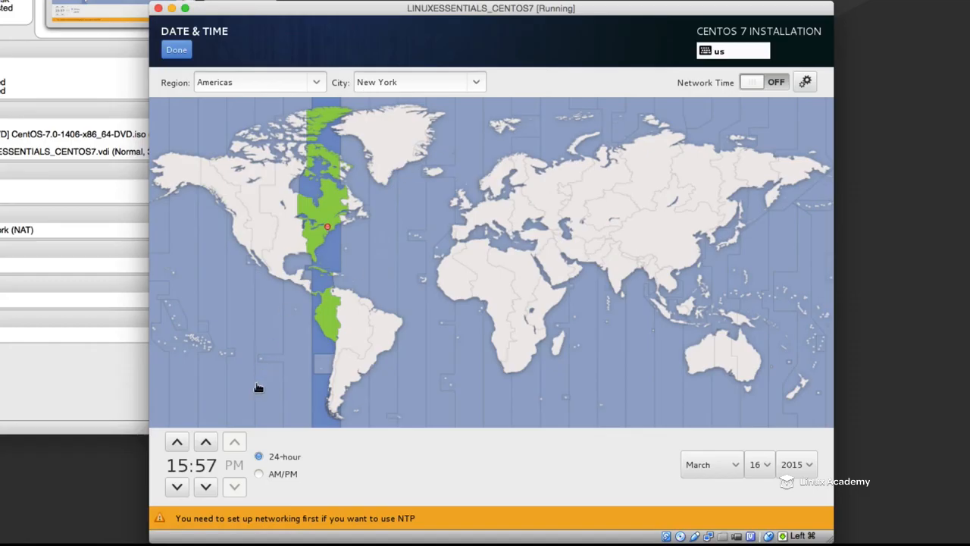
pyautogui.click(259, 474)
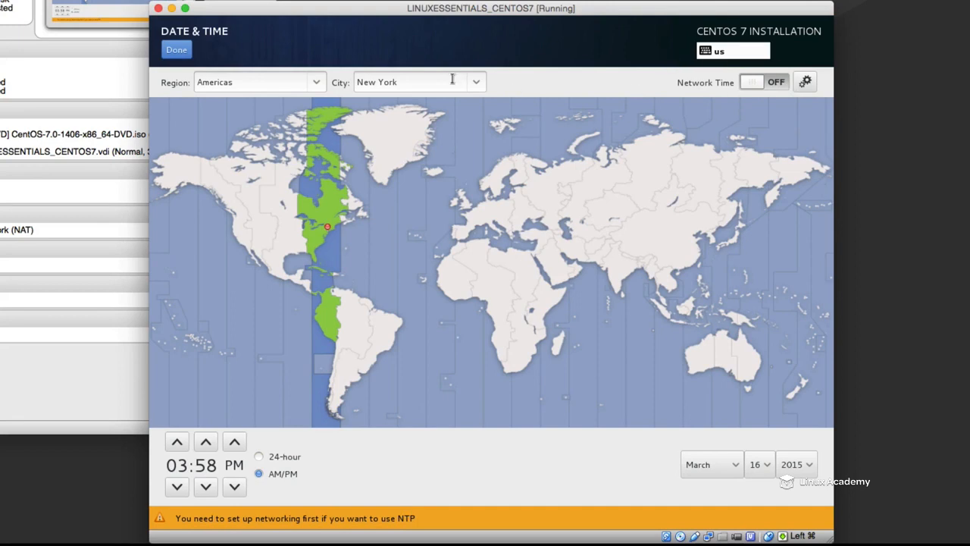
pyautogui.click(167, 52)
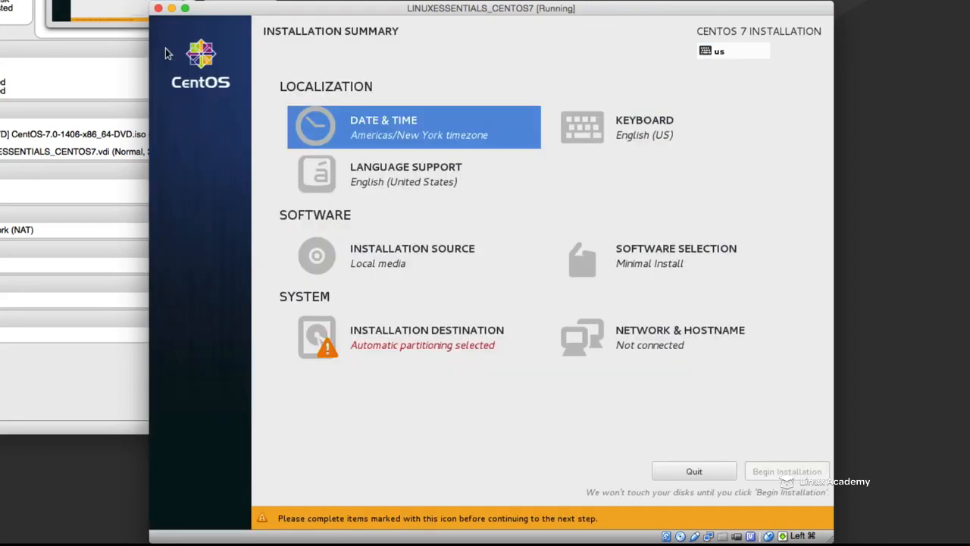
# - Turn on the Ethernet (eth0) connection in the installer's network and hostname settings
pyautogui.click(675, 343)
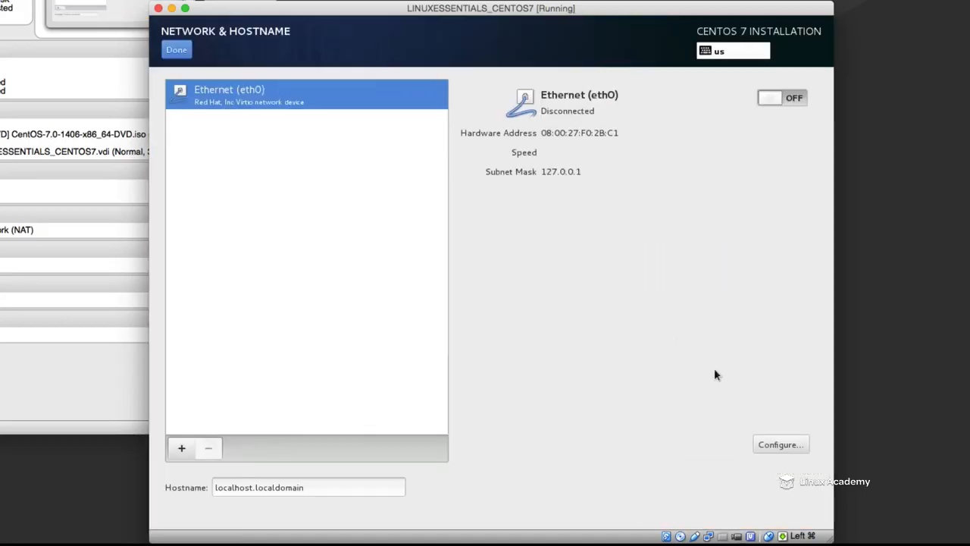
pyautogui.click(770, 99)
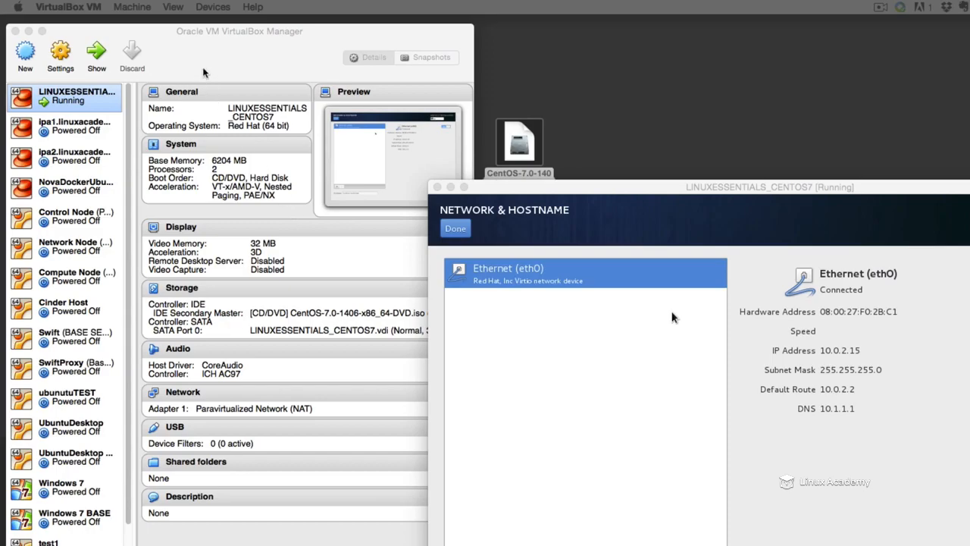
# - Add a new NAT network in VirtualBox's global network preferences
pyautogui.click(203, 72)
pyautogui.click(61, 6)
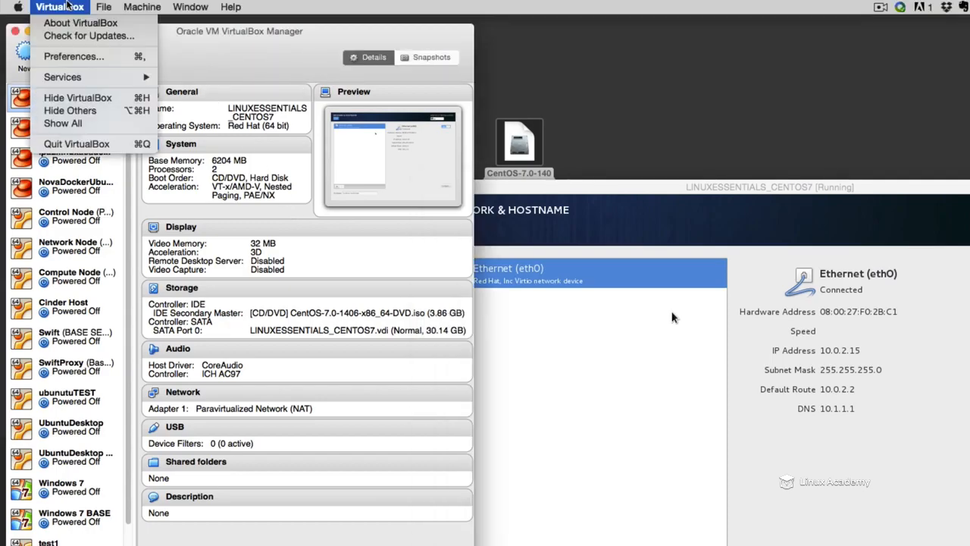
pyautogui.click(122, 62)
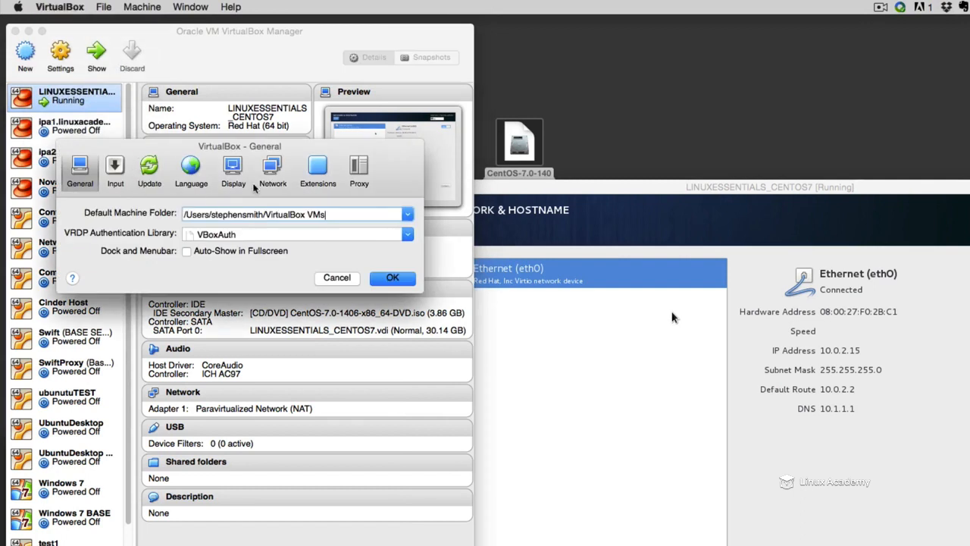
pyautogui.click(278, 165)
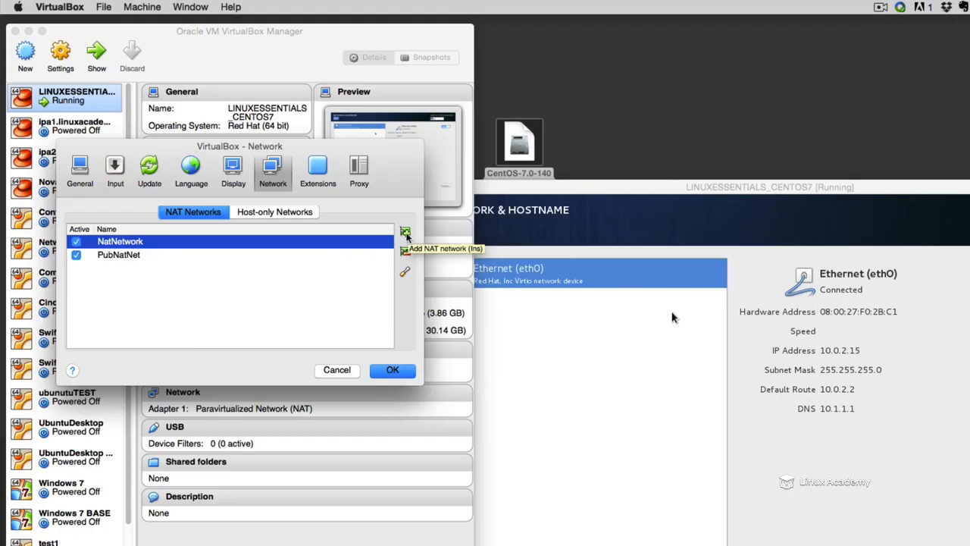
pyautogui.click(406, 234)
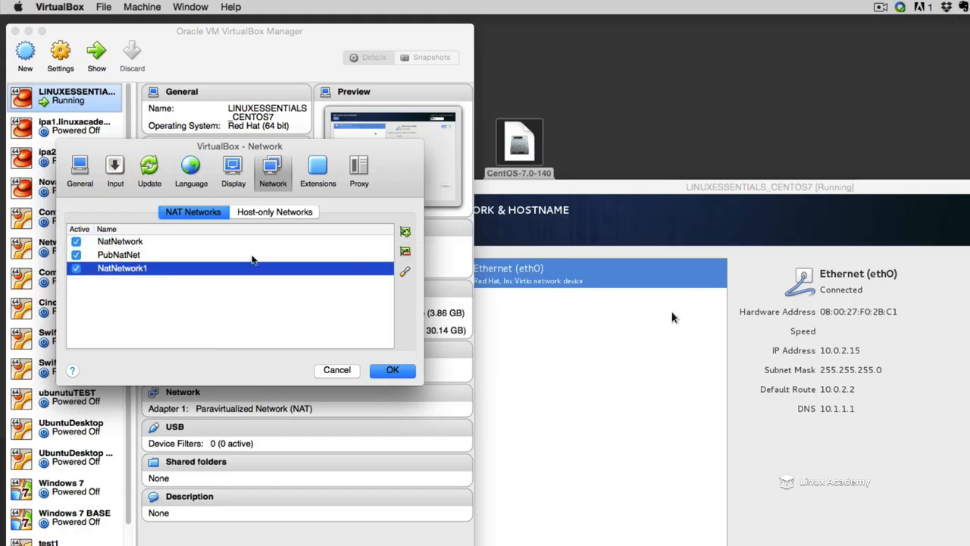
# - Open the newly added NatNetwork1's details, examine its network CIDR and options, and close them without changes
pyautogui.click(163, 273)
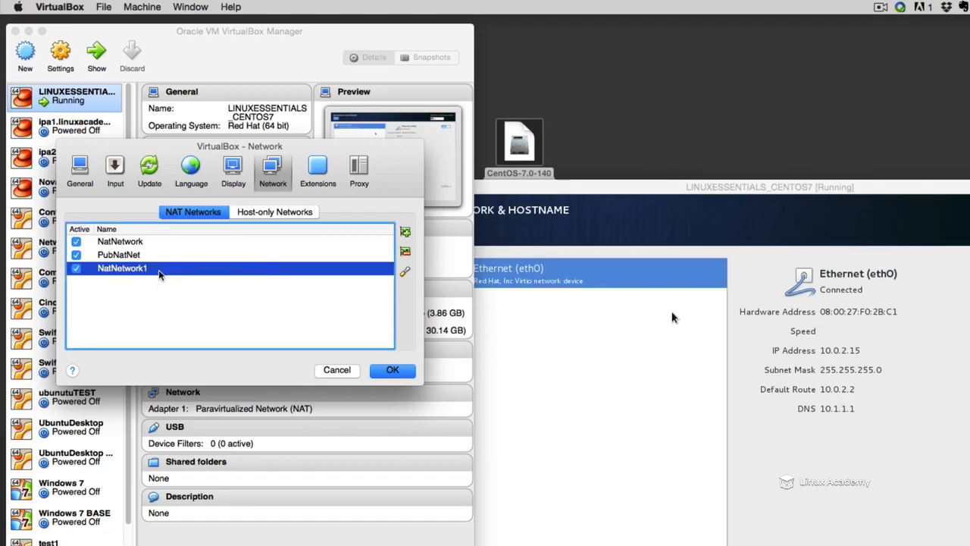
pyautogui.doubleClick(127, 276)
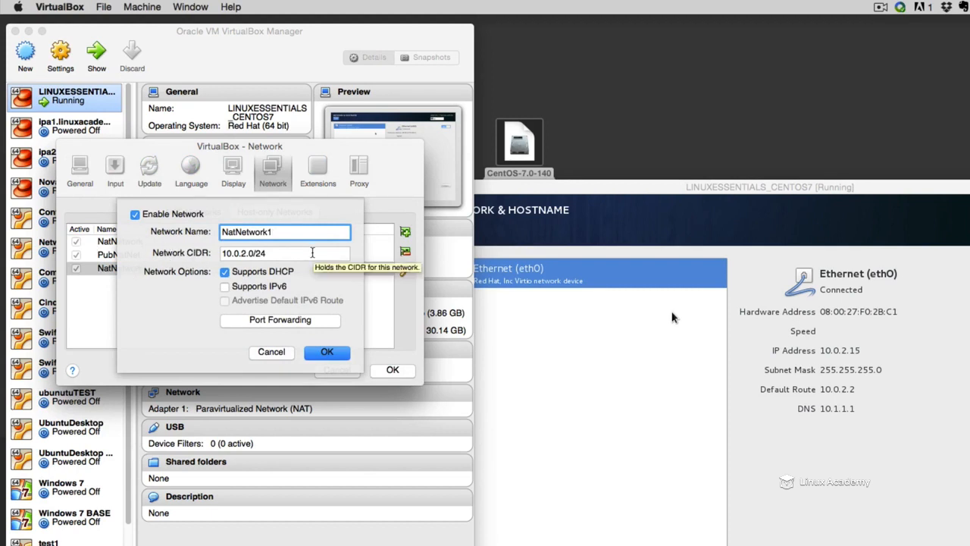
pyautogui.click(318, 253)
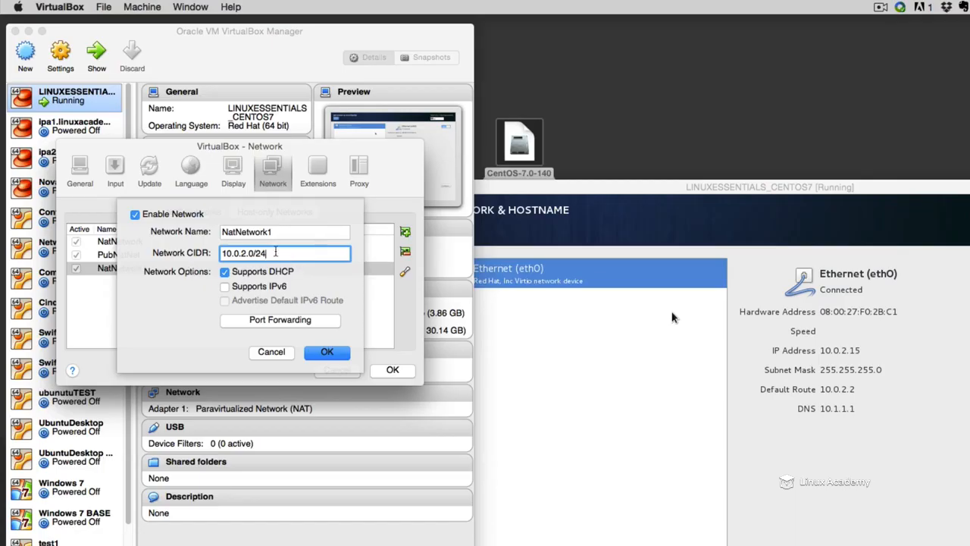
pyautogui.moveTo(275, 252); pyautogui.dragTo(255, 253)
pyautogui.moveTo(303, 253); pyautogui.dragTo(177, 255)
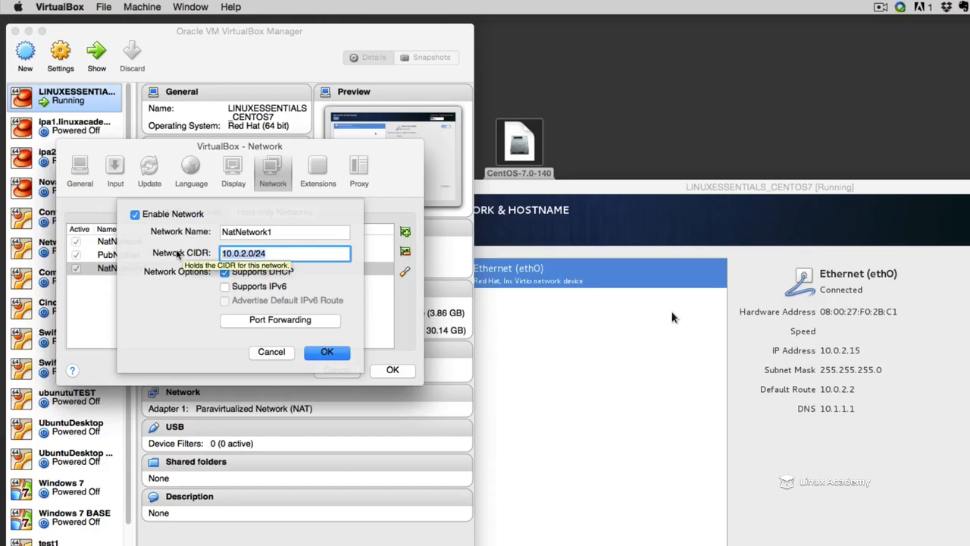
pyautogui.click(267, 352)
# - Remove NatNetwork1 from the list of NAT networks
pyautogui.rightClick(135, 267)
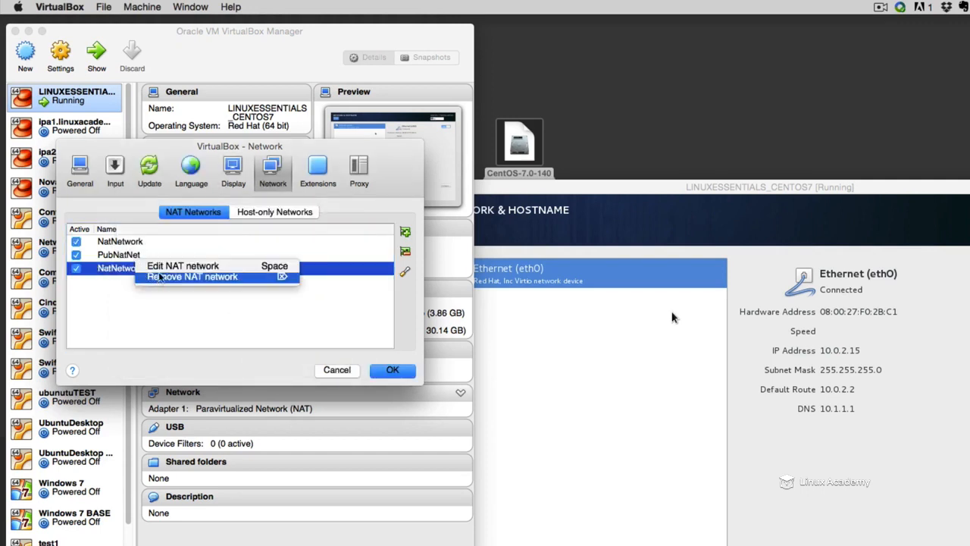
pyautogui.click(405, 272)
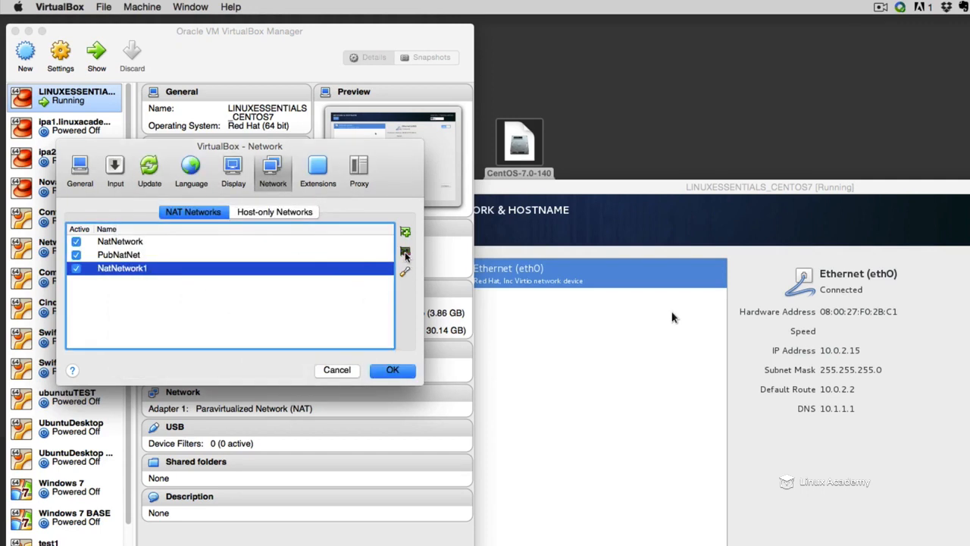
pyautogui.click(406, 252)
pyautogui.click(267, 297)
# - Review NatNetwork's details and the vboxnet0 host-only network's configuration, and close the global network preferences without saving
pyautogui.doubleClick(146, 242)
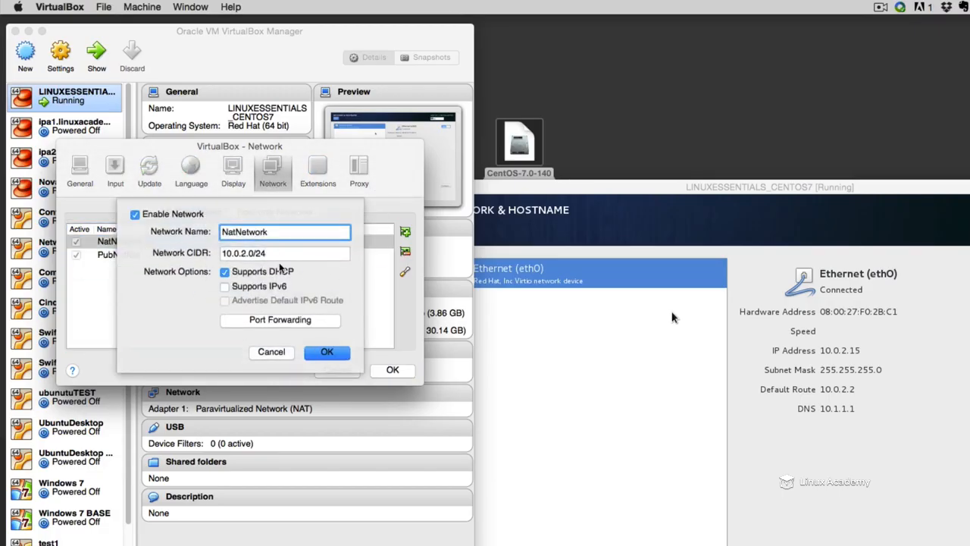
pyautogui.click(280, 354)
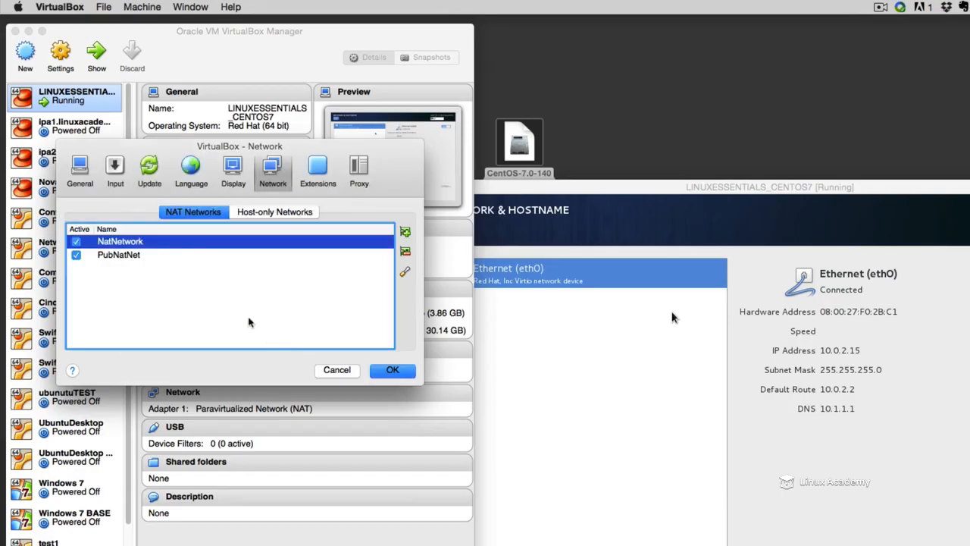
pyautogui.click(252, 217)
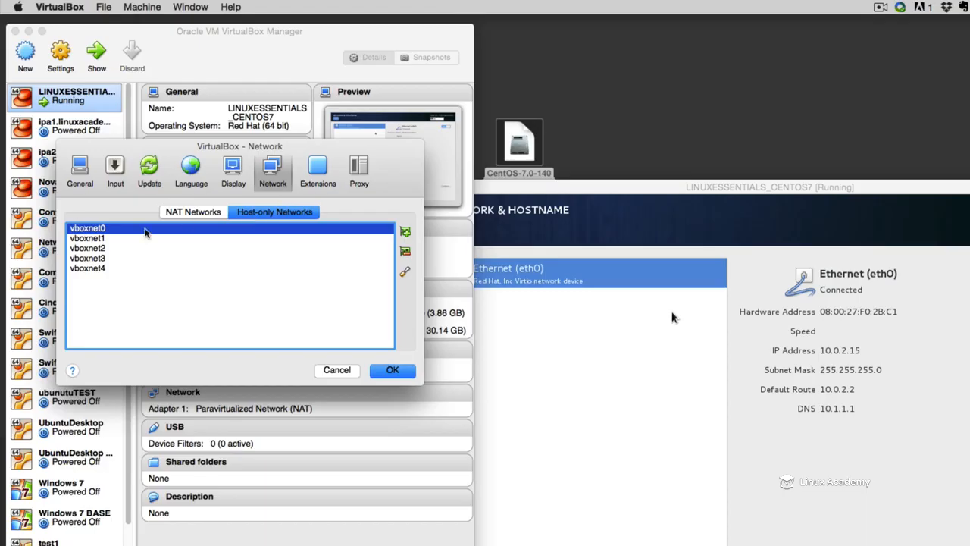
pyautogui.moveTo(144, 231)
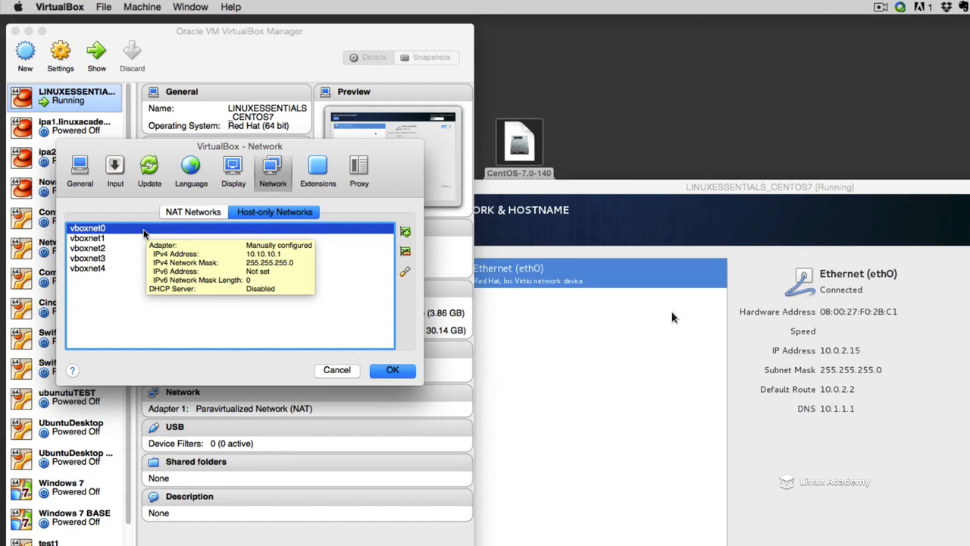
pyautogui.click(192, 215)
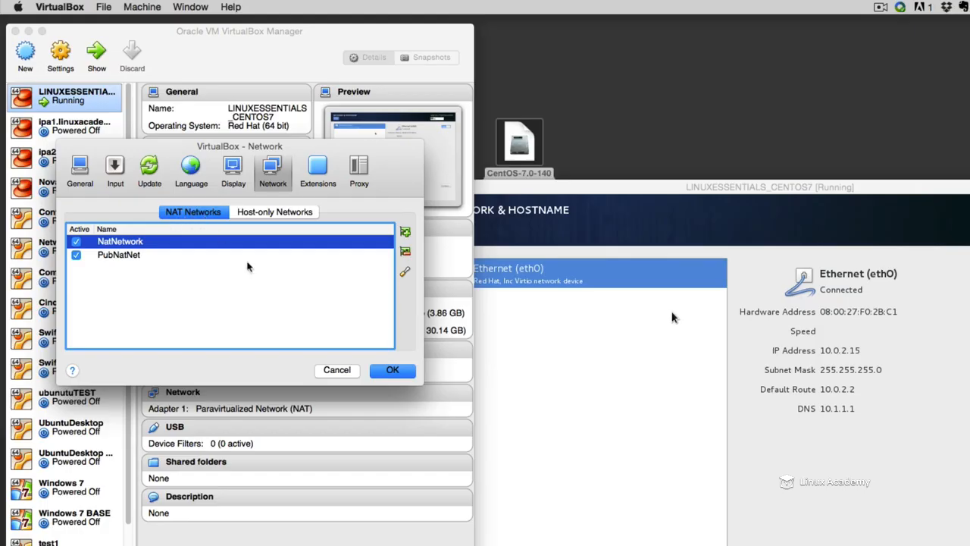
pyautogui.click(336, 369)
# - Check what Adapter 1 is attached to in LINUXESSENTIALS_CENTOS7's network settings and close them without changes
pyautogui.rightClick(38, 92)
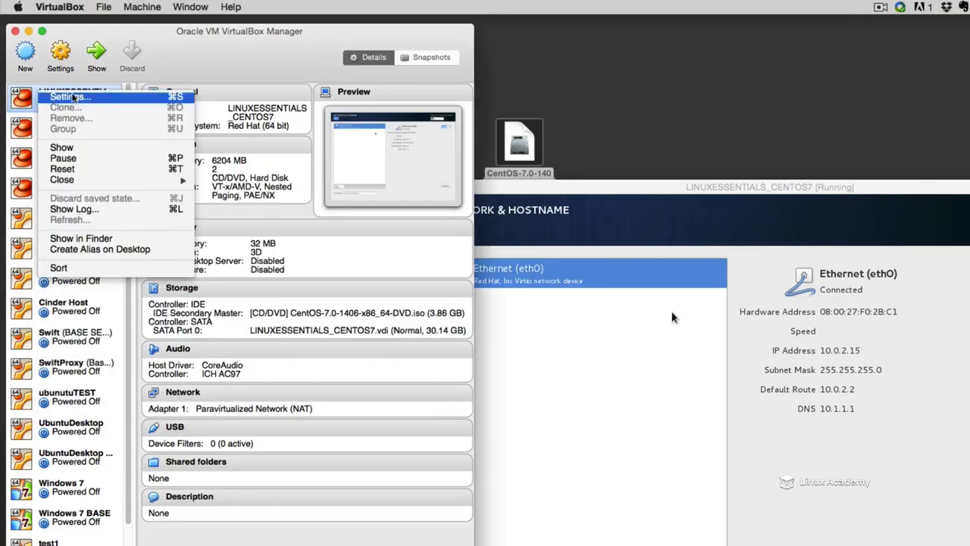
pyautogui.click(72, 97)
pyautogui.press('super+s')
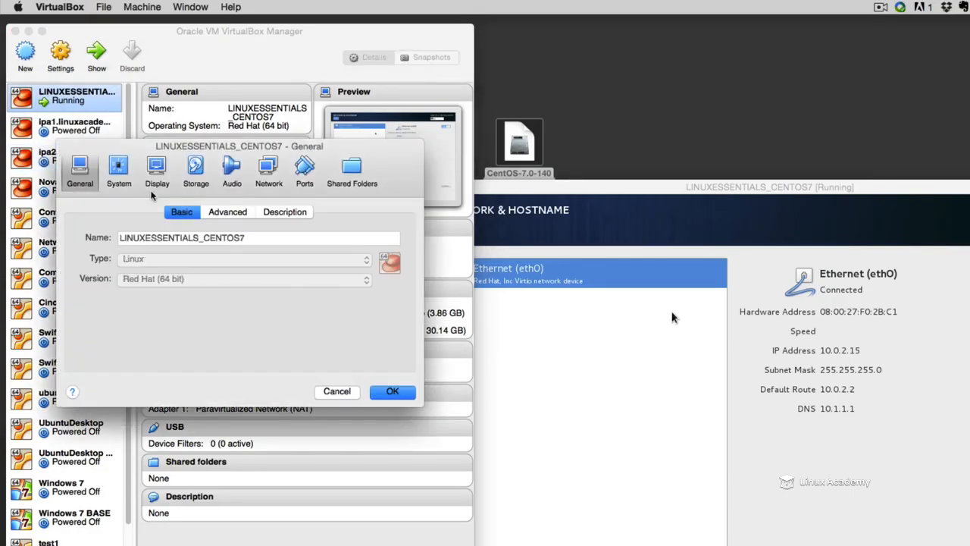
pyautogui.click(267, 168)
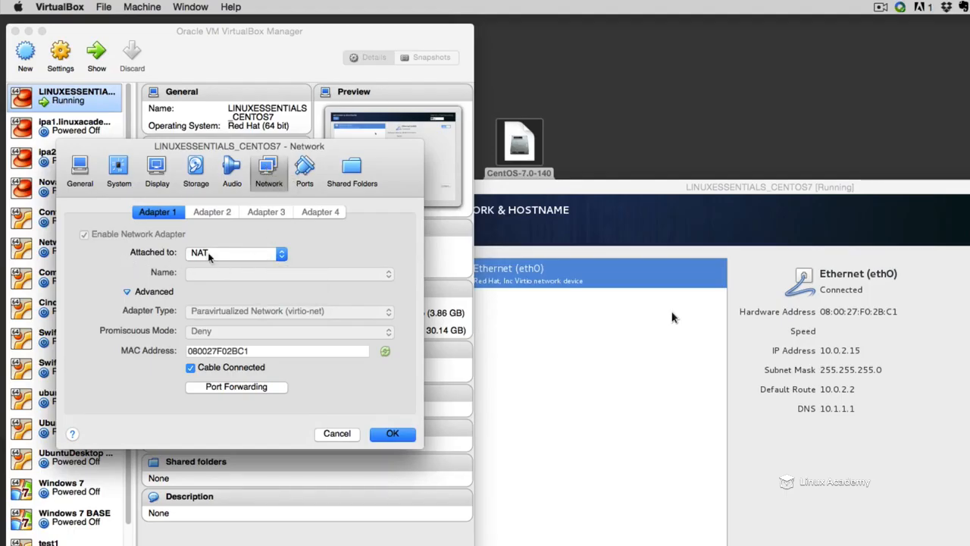
pyautogui.click(209, 254)
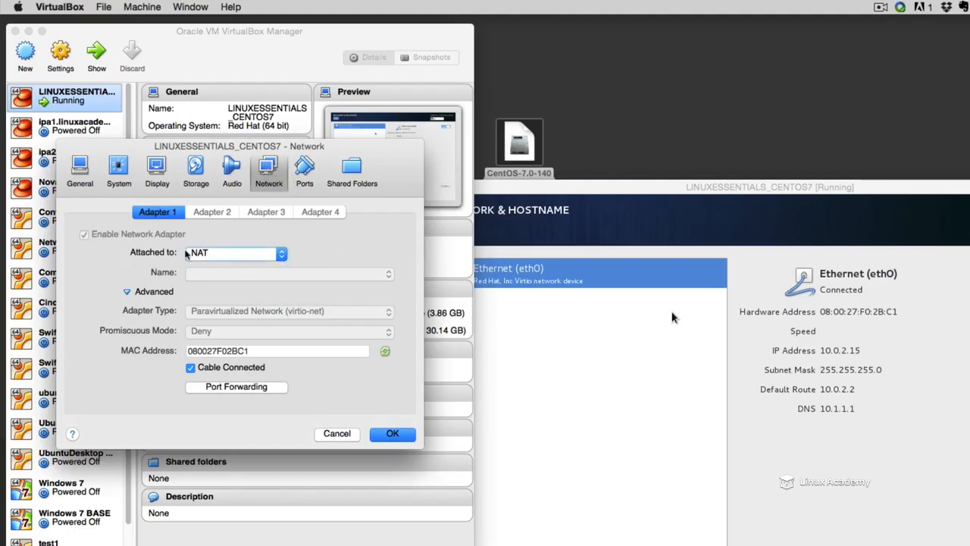
pyautogui.click(328, 438)
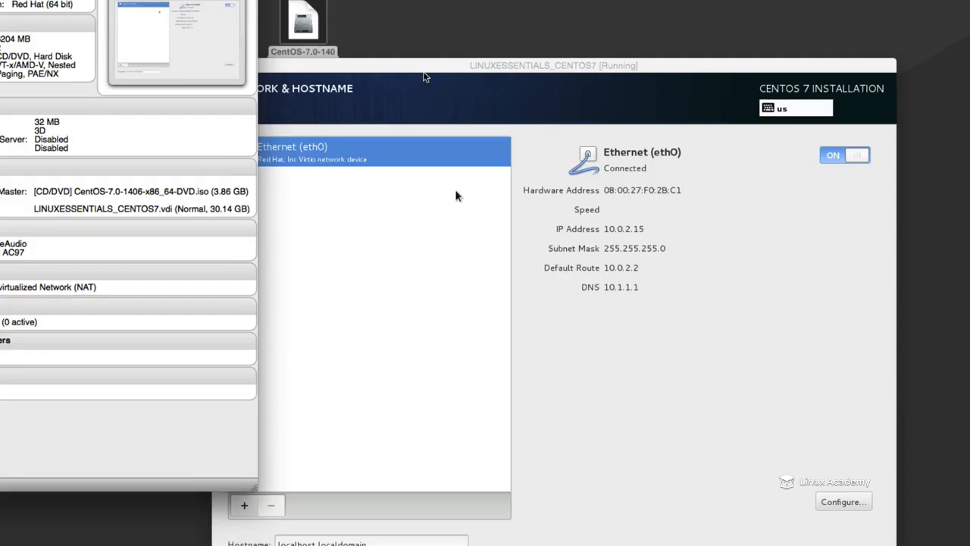
# - Return to the CentOS 7 installer and finish its network and hostname settings, keeping the hostname localhost.localdomain
pyautogui.moveTo(638, 187); pyautogui.dragTo(611, 146)
pyautogui.moveTo(394, 26); pyautogui.dragTo(385, 11)
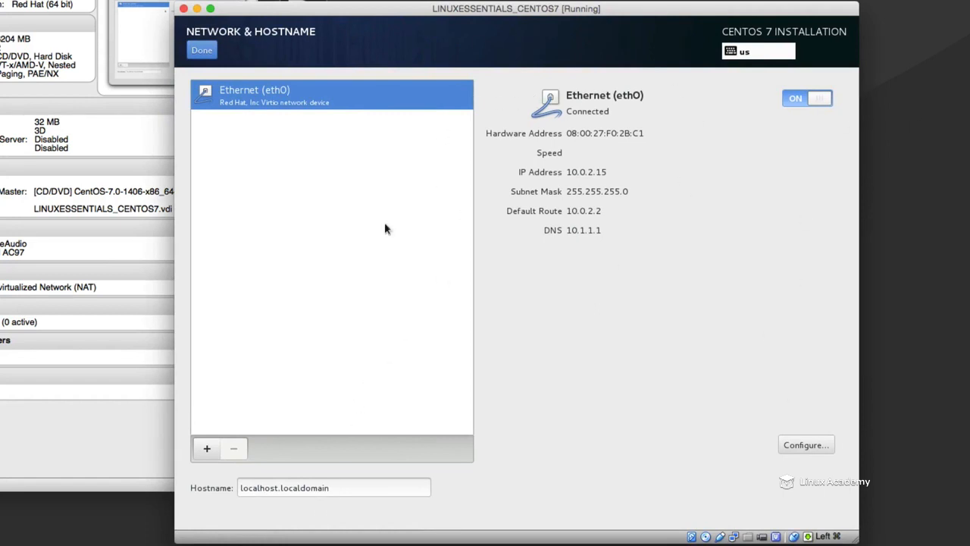
pyautogui.tripleClick(364, 493)
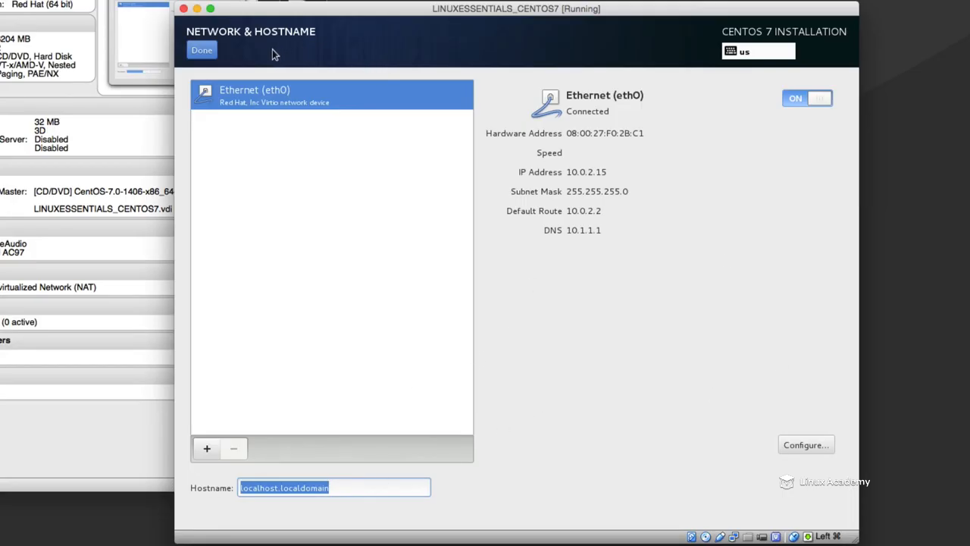
pyautogui.click(203, 51)
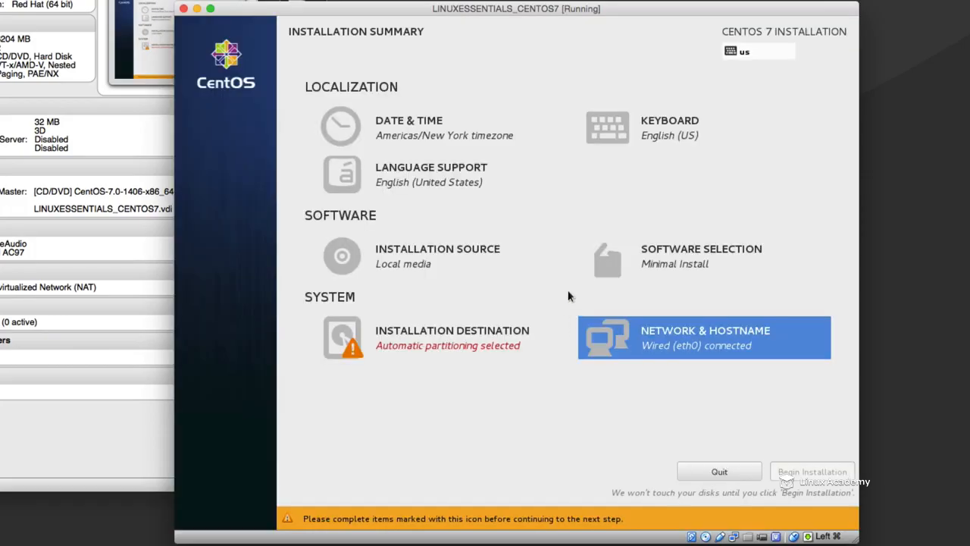
# - Review the NTP servers in the installer's date and time settings and return to the installation summary
pyautogui.click(415, 133)
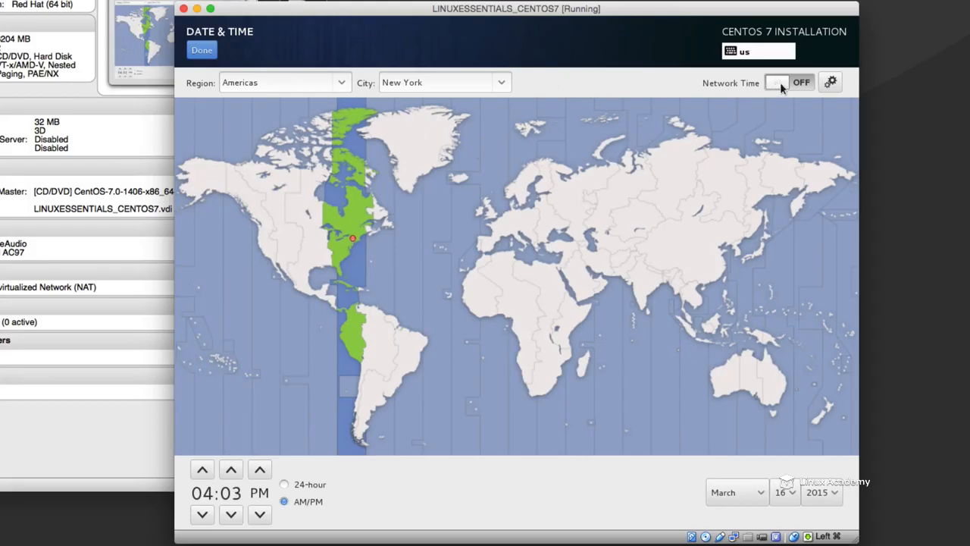
pyautogui.click(826, 84)
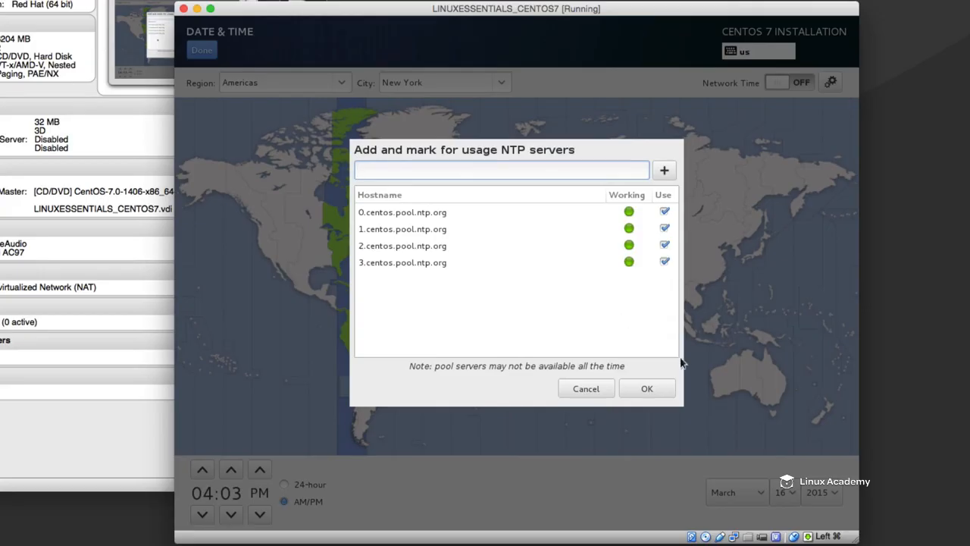
pyautogui.click(646, 388)
pyautogui.click(199, 51)
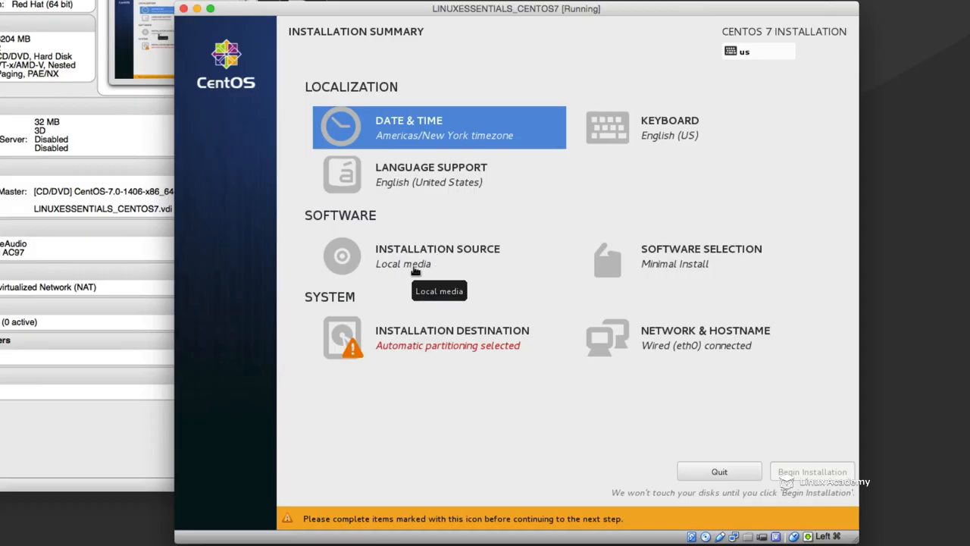
# - Set the installer's base environment to GNOME Desktop without any add-ons
pyautogui.click(688, 261)
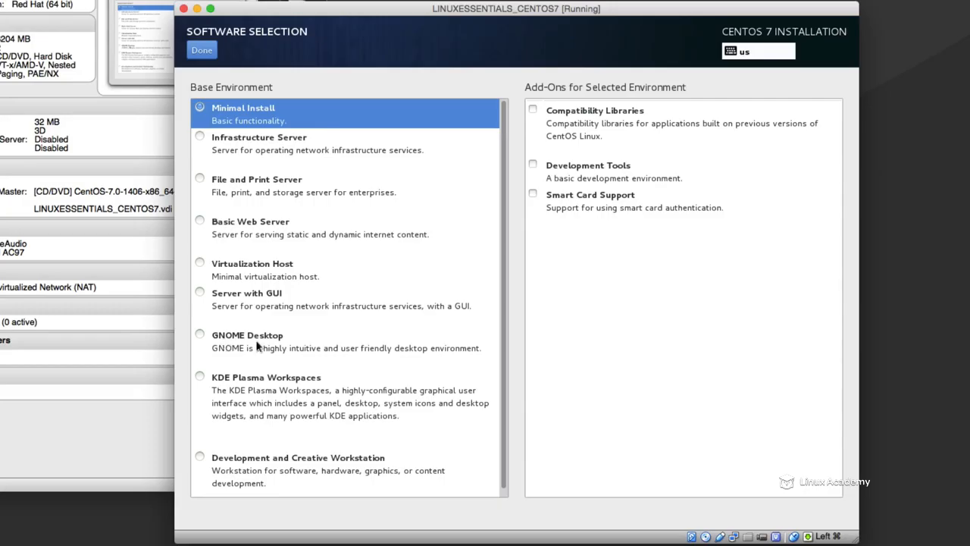
pyautogui.click(202, 335)
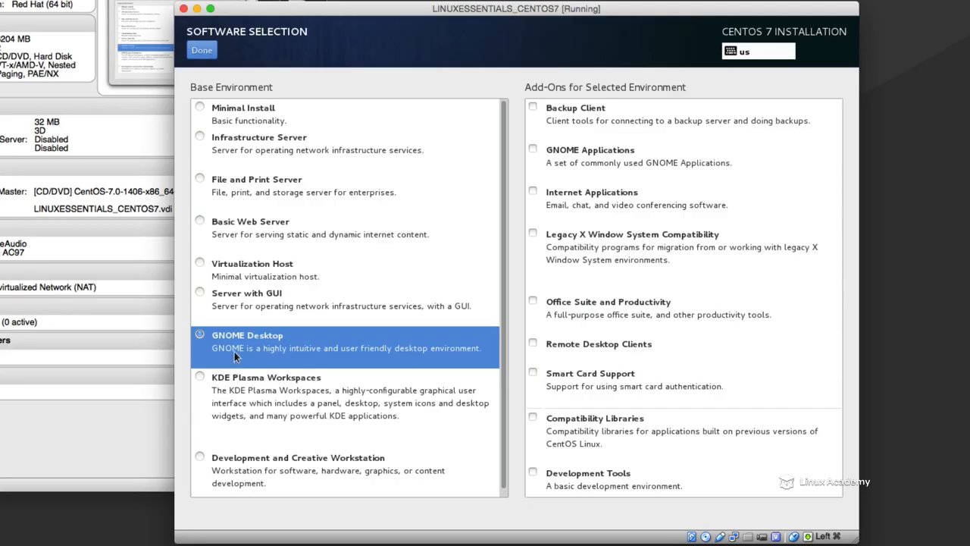
pyautogui.click(209, 53)
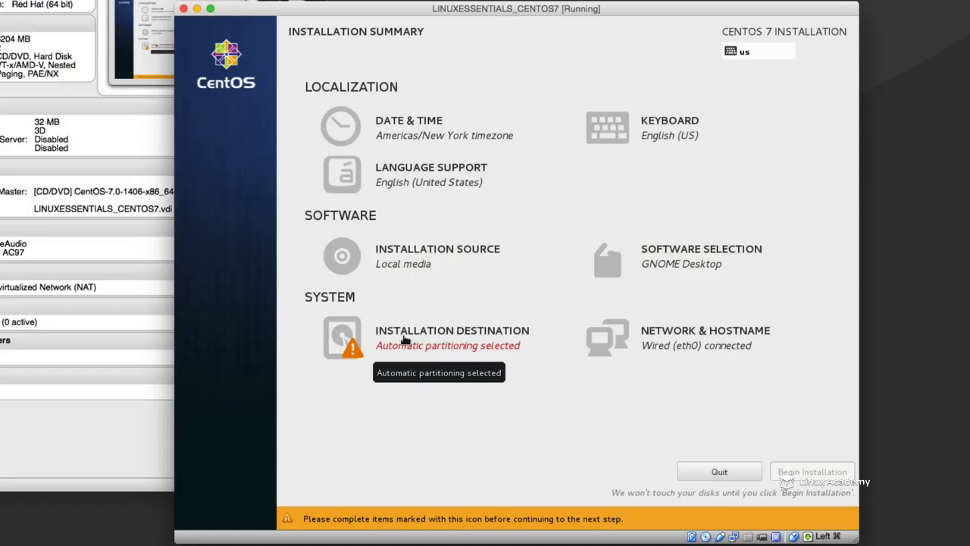
# - Accept the 30.86 GB ATA VBOX HARDDISK with automatic partitioning as the installation destination and begin the installation
pyautogui.click(404, 340)
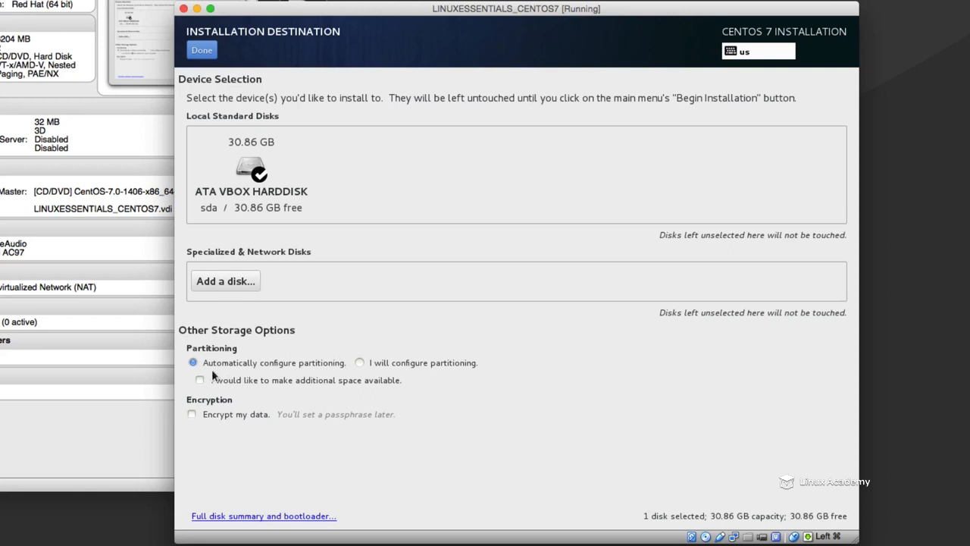
pyautogui.click(200, 50)
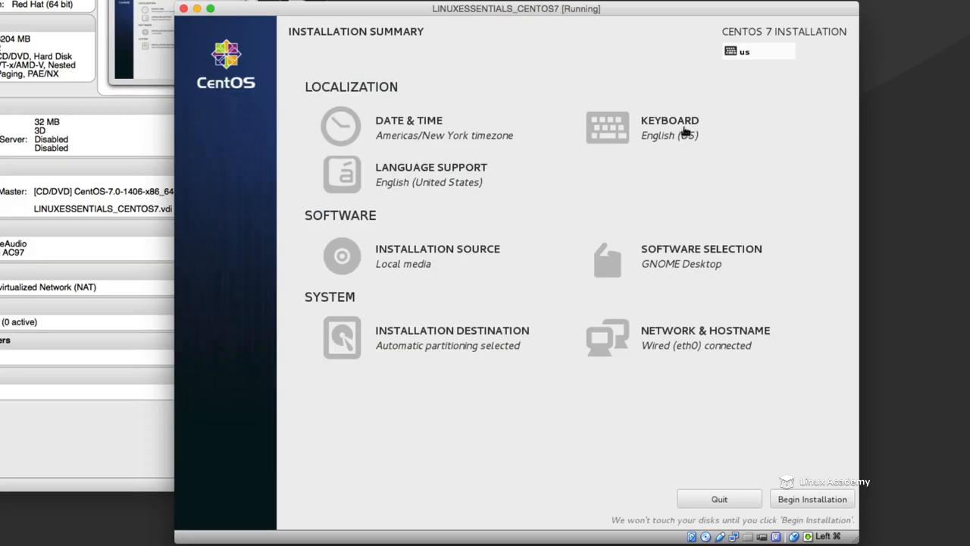
pyautogui.click(796, 503)
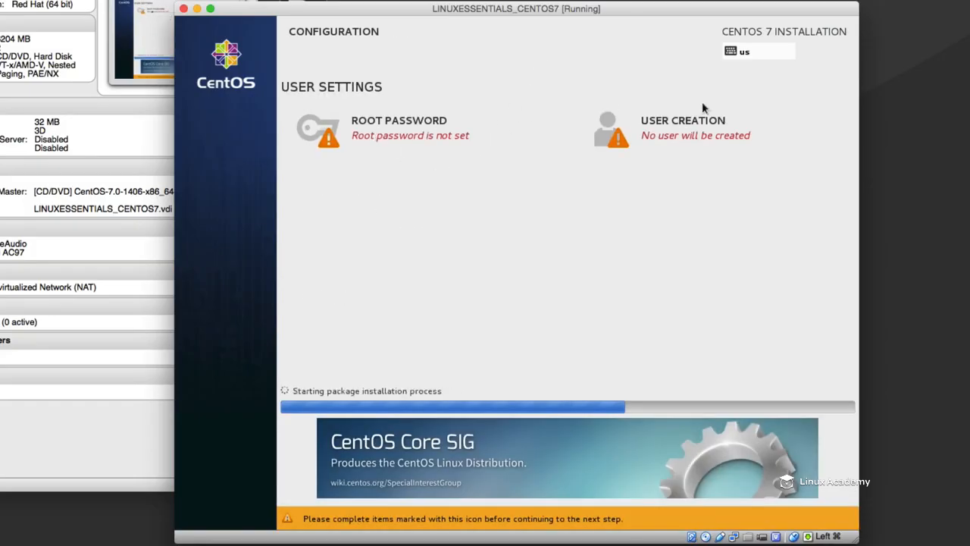
# - Enter and confirm the root password in the installer's user settings
pyautogui.click(381, 134)
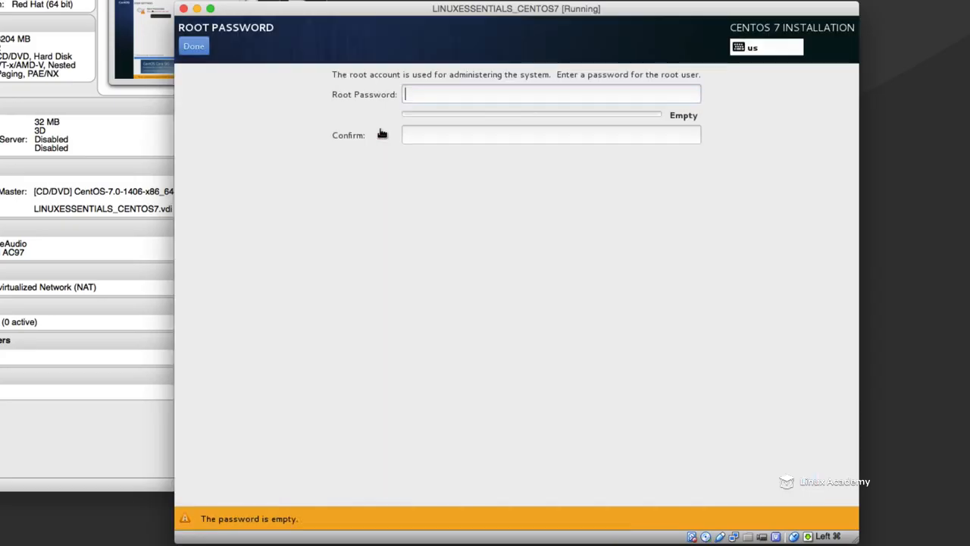
pyautogui.write('password')
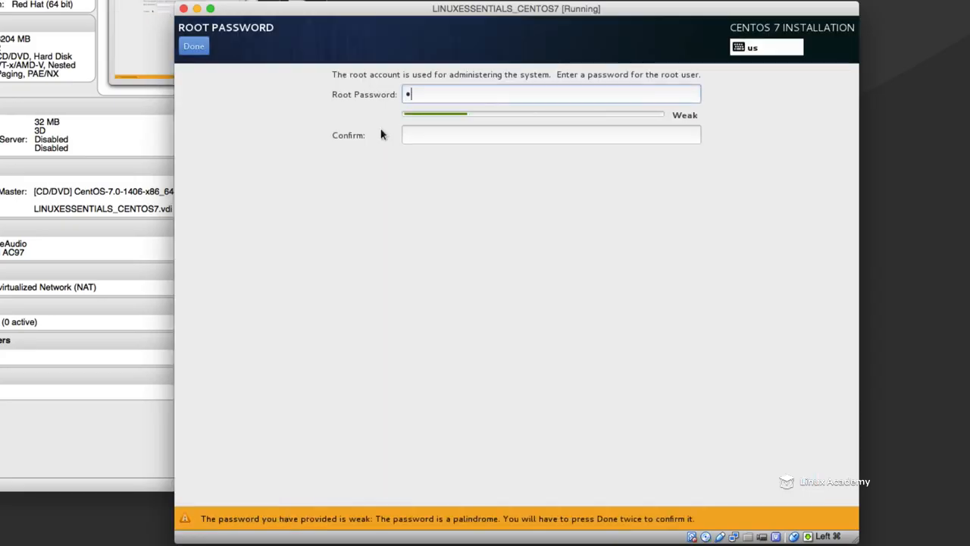
pyautogui.write('••••')
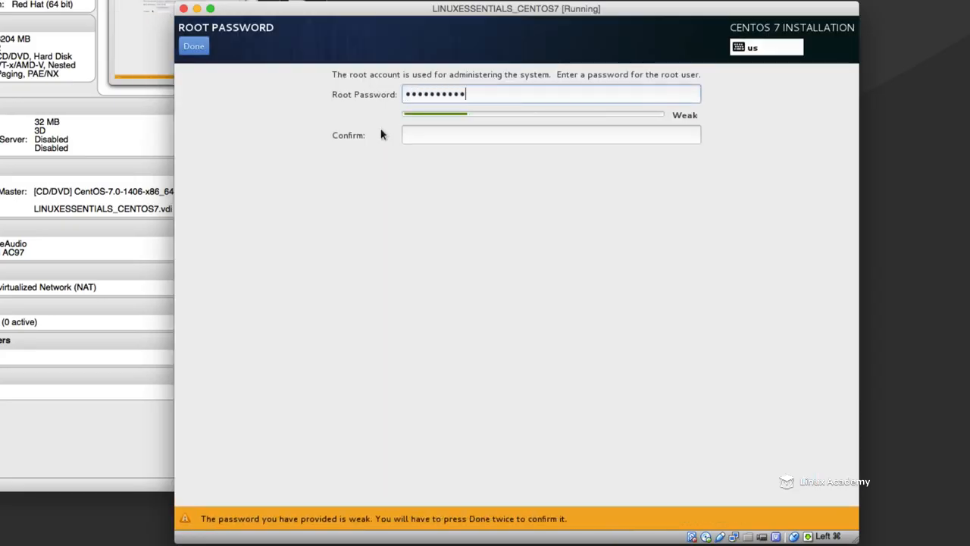
pyautogui.press('Tab')
pyautogui.write('••••••••••••')
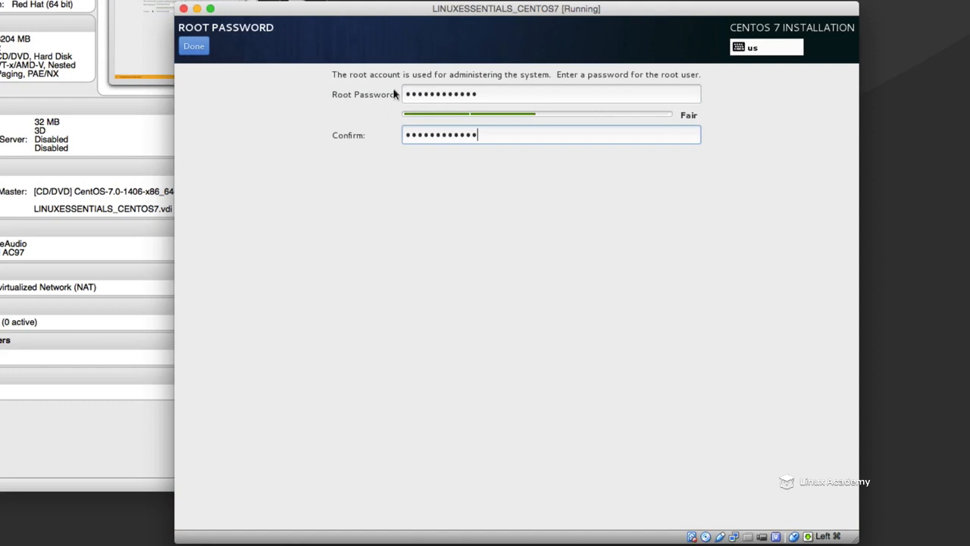
pyautogui.click(194, 47)
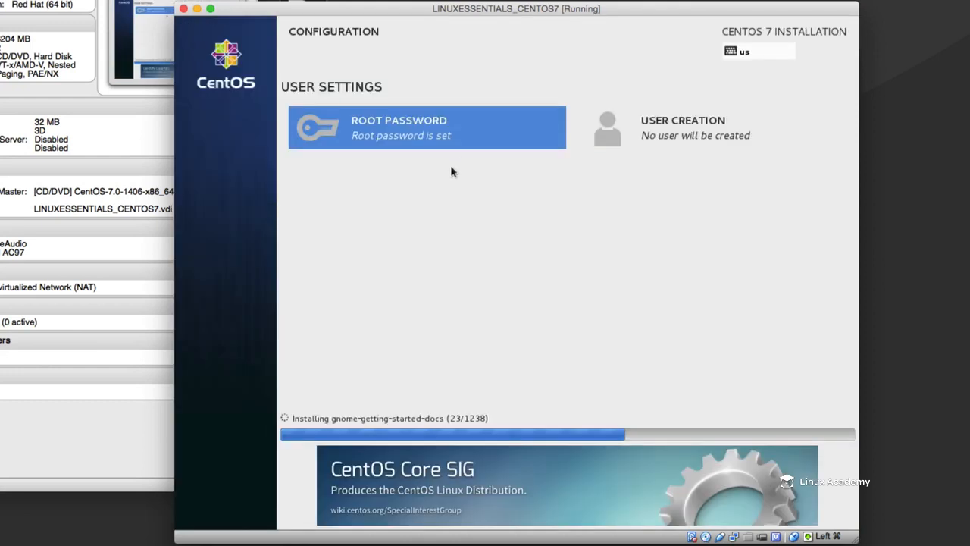
# - Create an administrator user account with the user's name as full name and username, and enter and confirm the account password
pyautogui.click(651, 132)
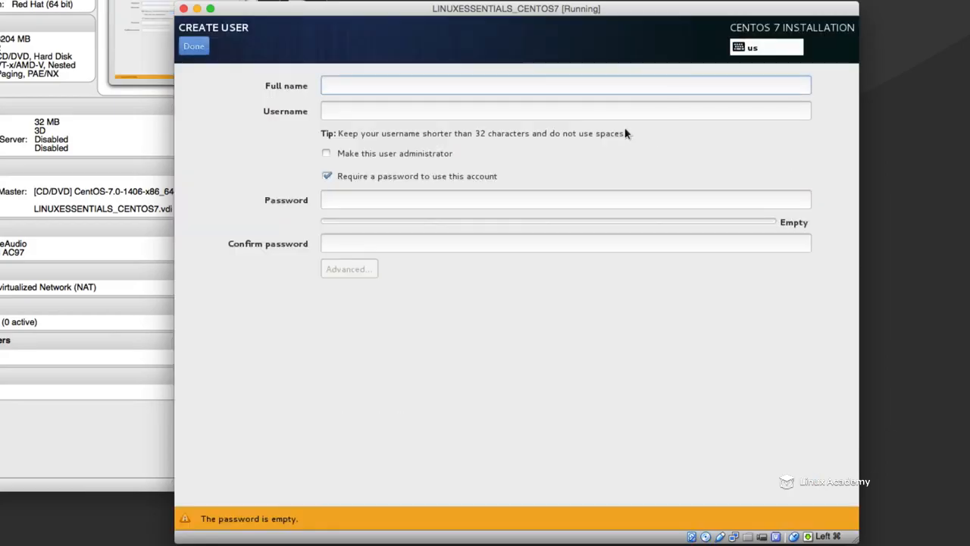
pyautogui.write('stephen')
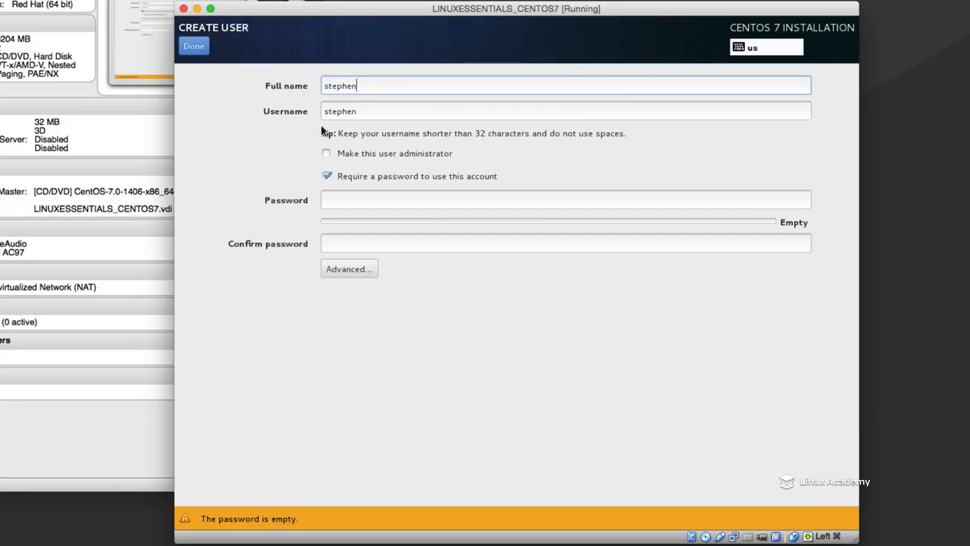
pyautogui.click(327, 154)
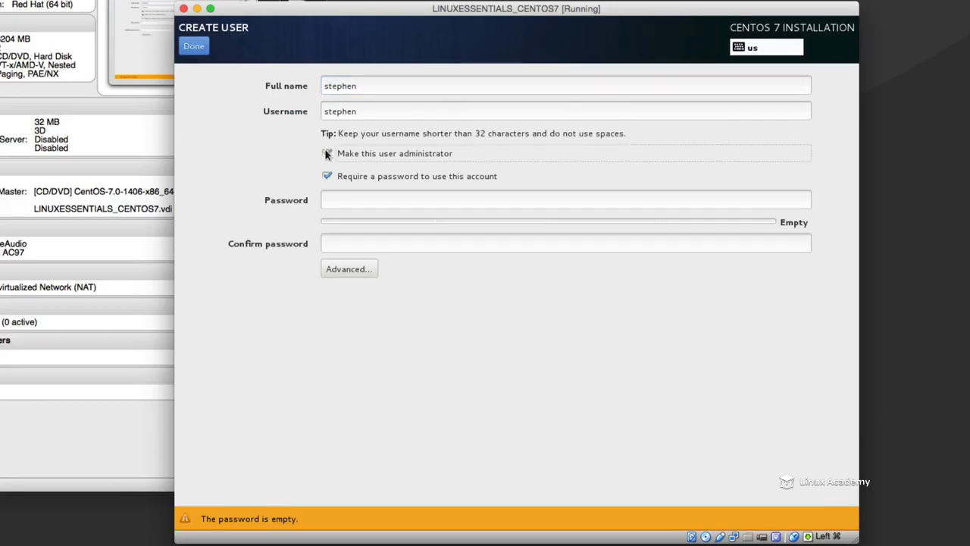
pyautogui.click(498, 197)
pyautogui.write('••••••••••')
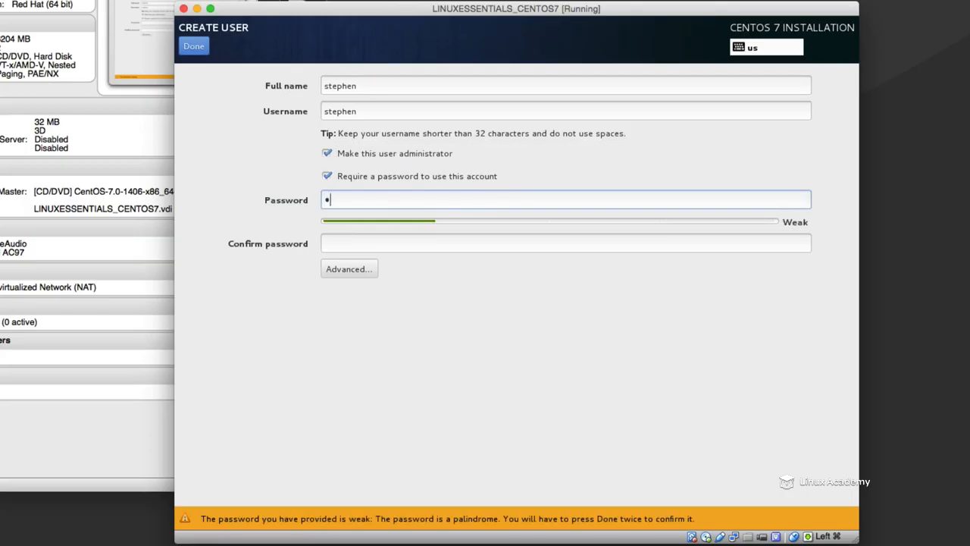
pyautogui.write('••')
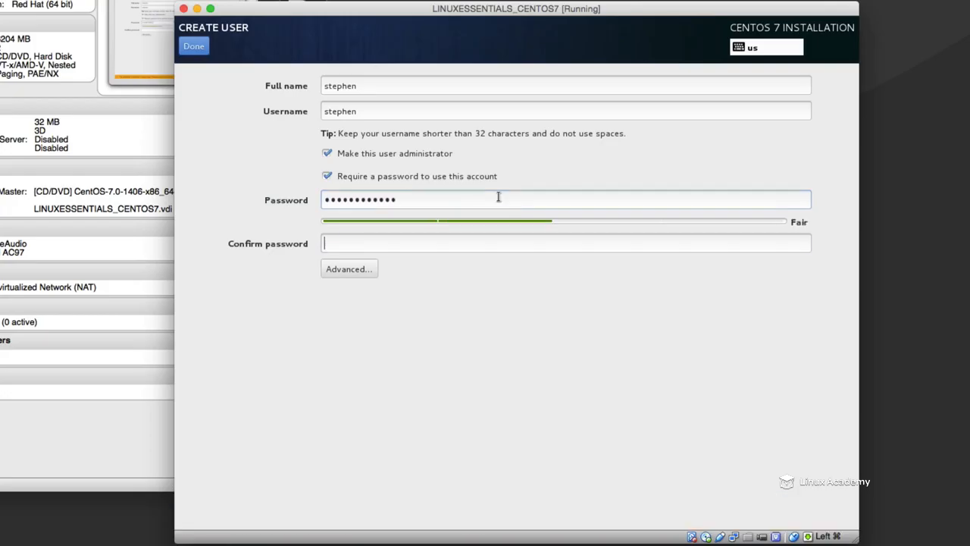
pyautogui.press('Tab')
pyautogui.write('••••••••••••')
pyautogui.click(194, 46)
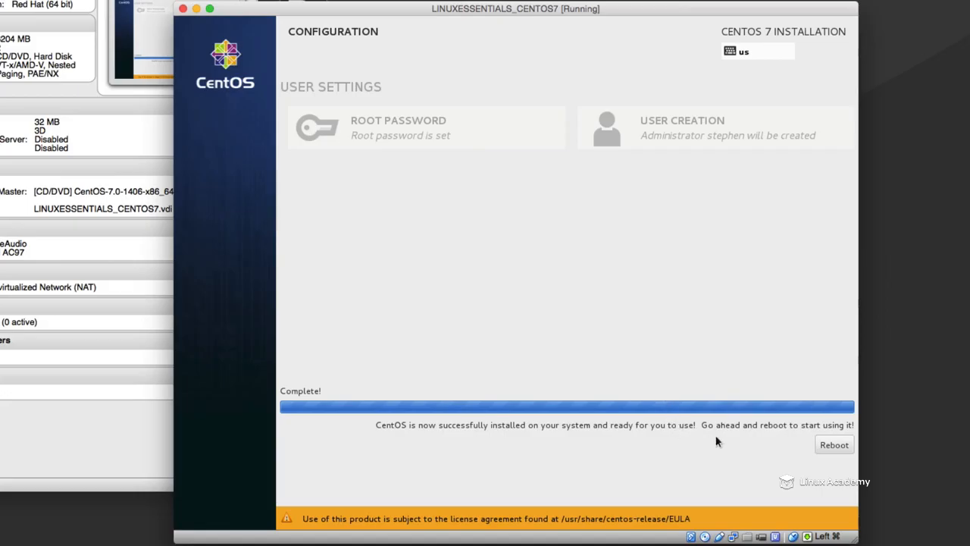
# - Reboot into the installed system, accept the CentOS license agreement and finish the initial setup configuration
pyautogui.click(827, 450)
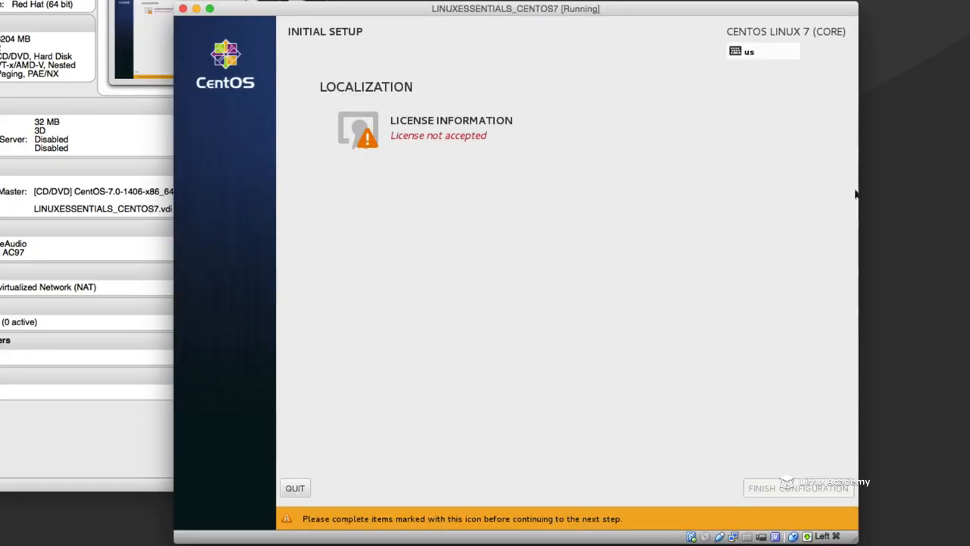
pyautogui.click(433, 130)
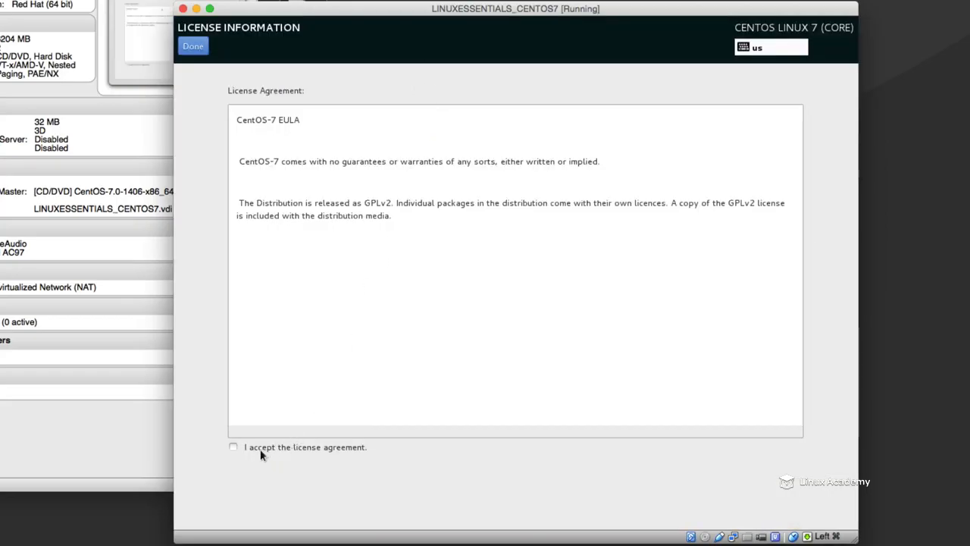
pyautogui.click(235, 446)
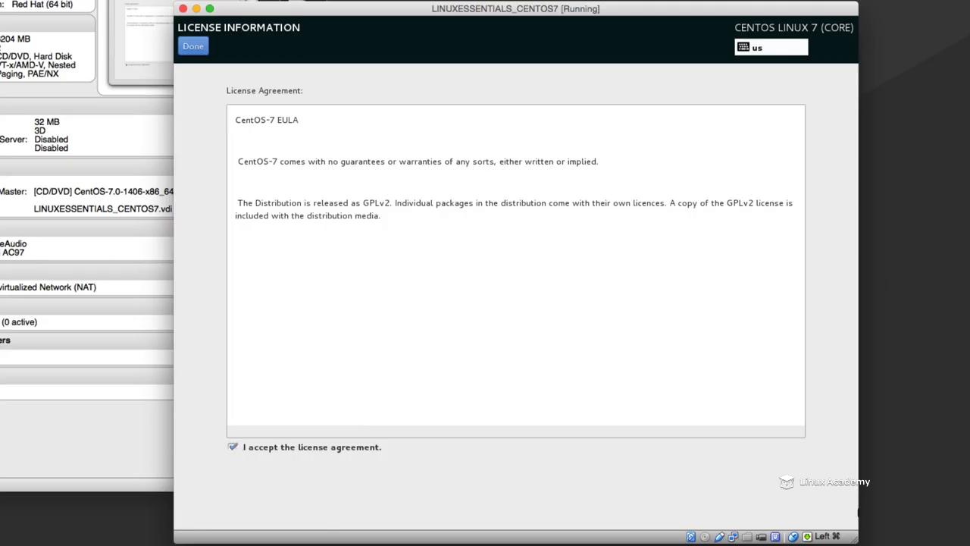
pyautogui.click(193, 46)
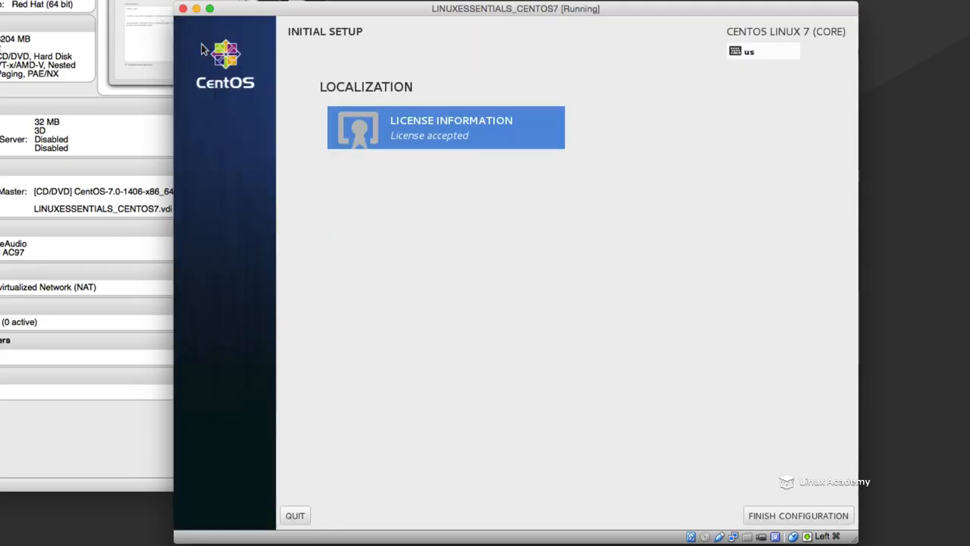
pyautogui.click(795, 515)
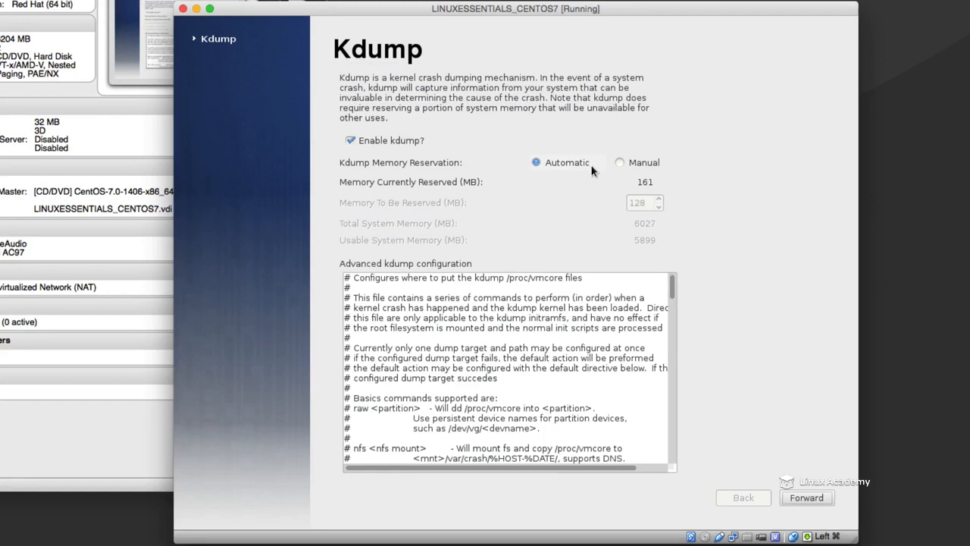
# - Disable kdump and accept the system reboot required for the change
pyautogui.click(349, 141)
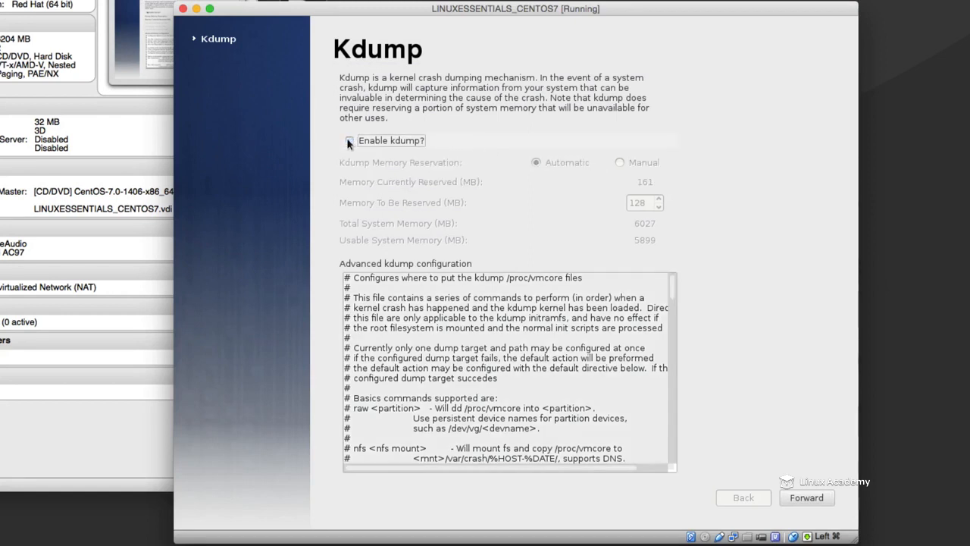
pyautogui.click(807, 499)
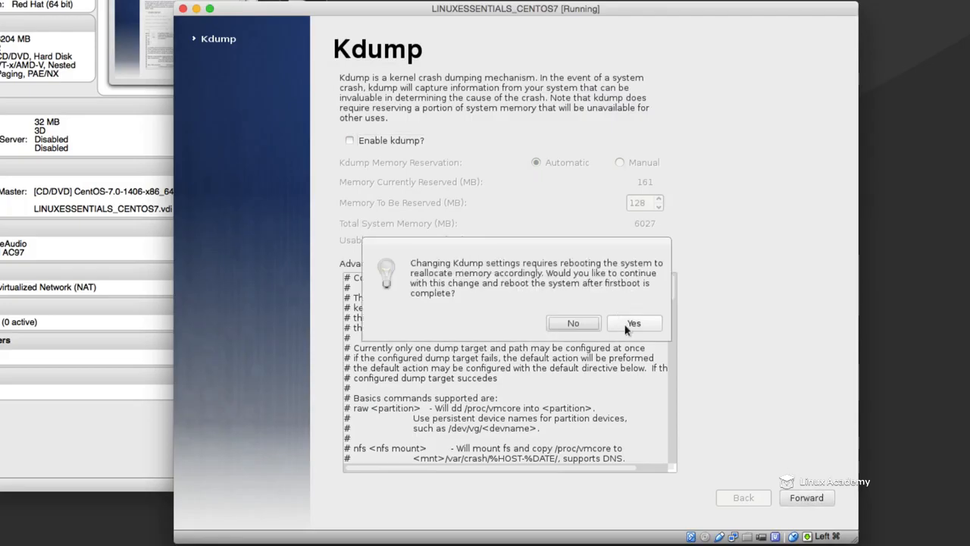
pyautogui.click(622, 323)
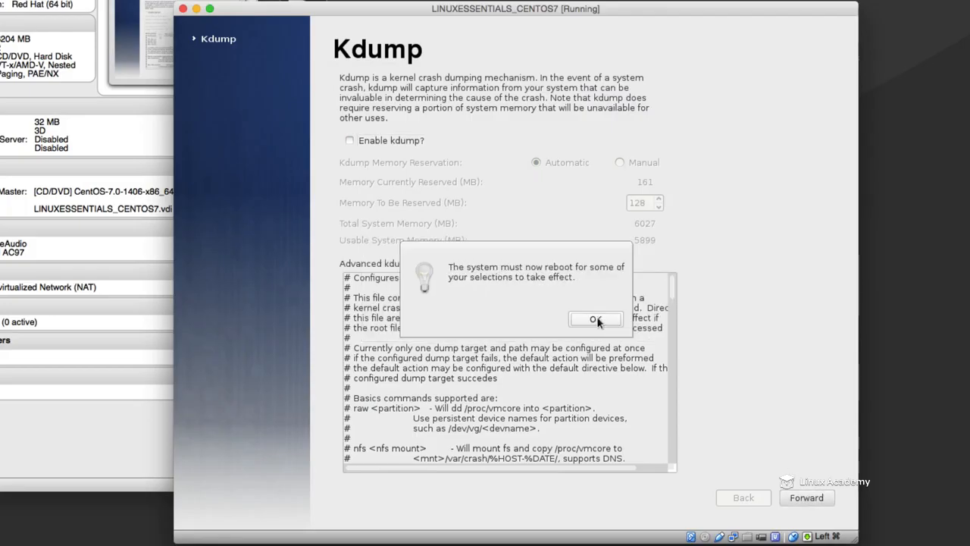
pyautogui.click(596, 319)
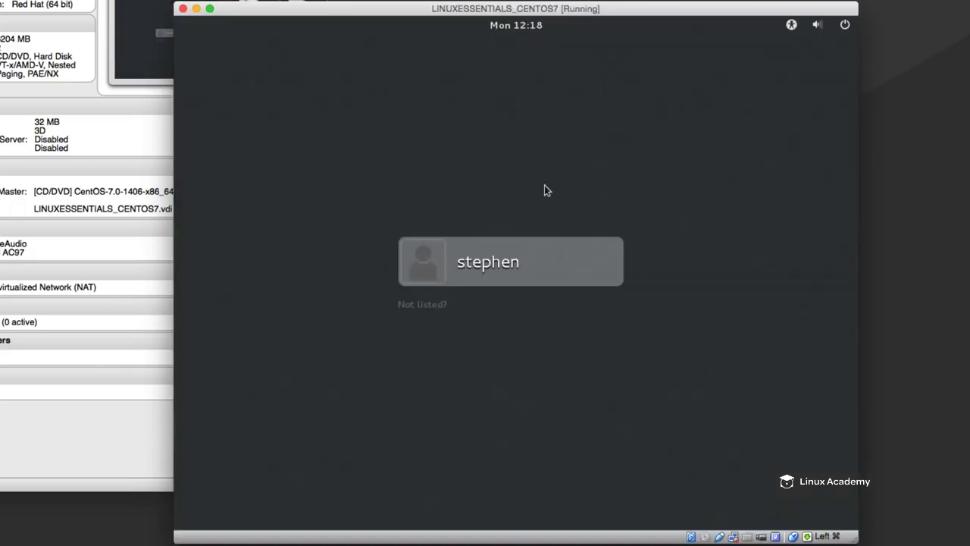
# - Sign in to the new user account with the account password
pyautogui.click(456, 273)
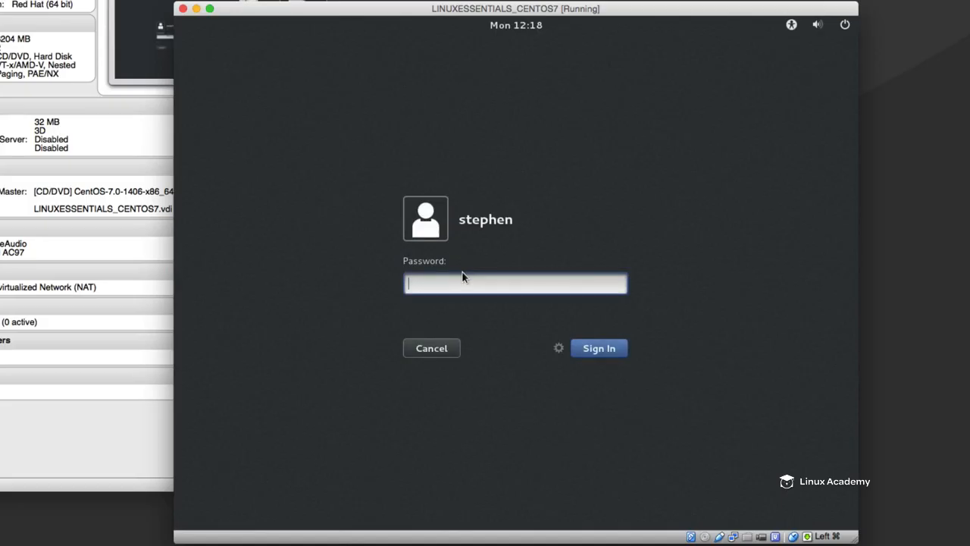
pyautogui.write('••••••••••••')
pyautogui.press('Return')
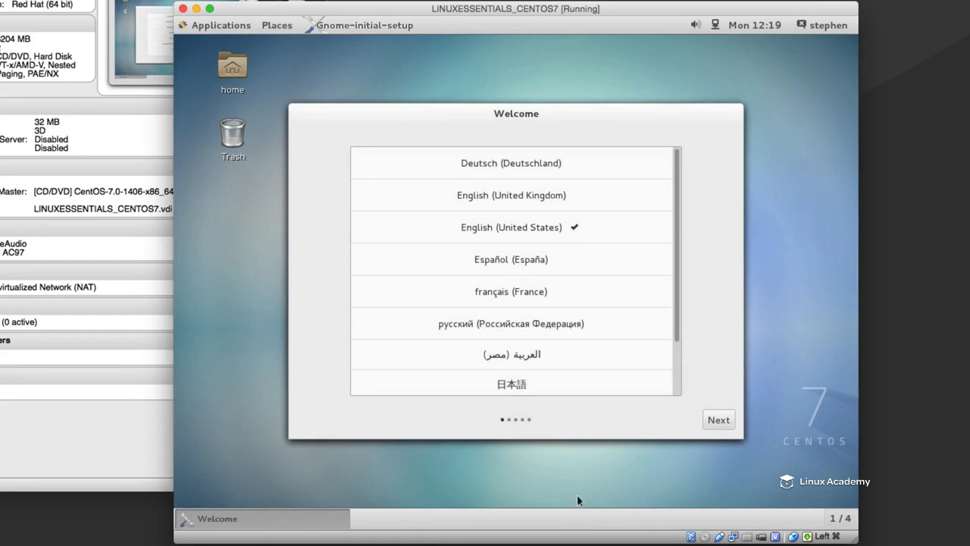
# - Complete the GNOME initial setup with English (United States), English (US) input and no online accounts, and close the Getting Started help
pyautogui.click(715, 429)
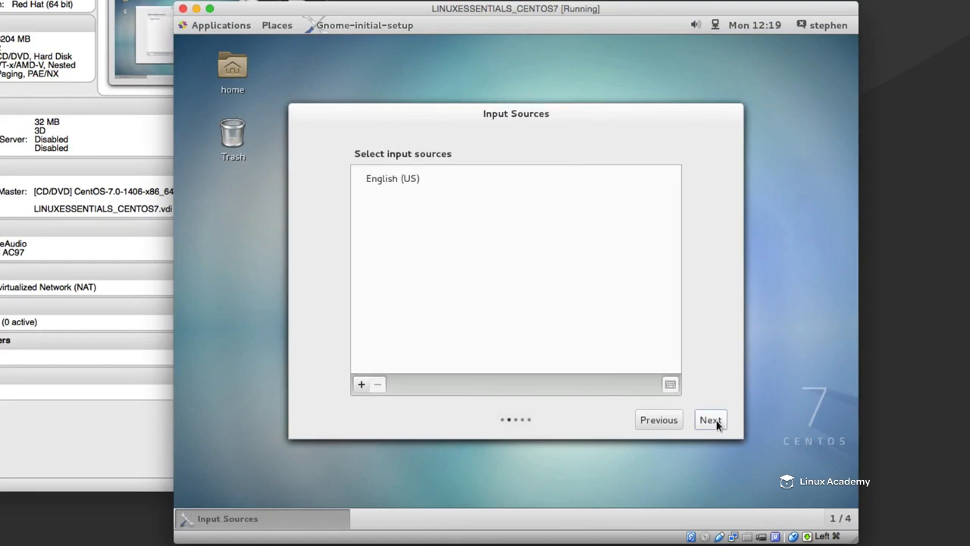
pyautogui.click(717, 421)
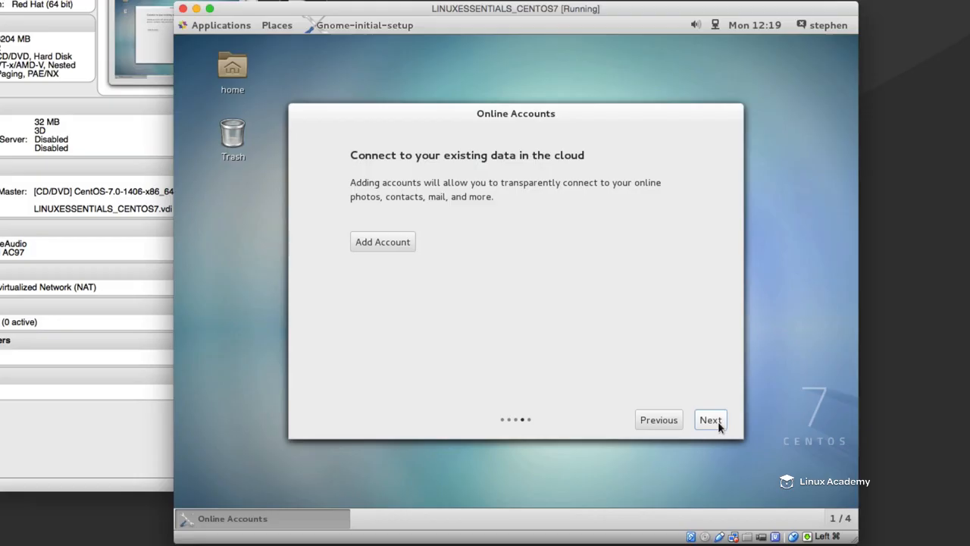
pyautogui.click(718, 422)
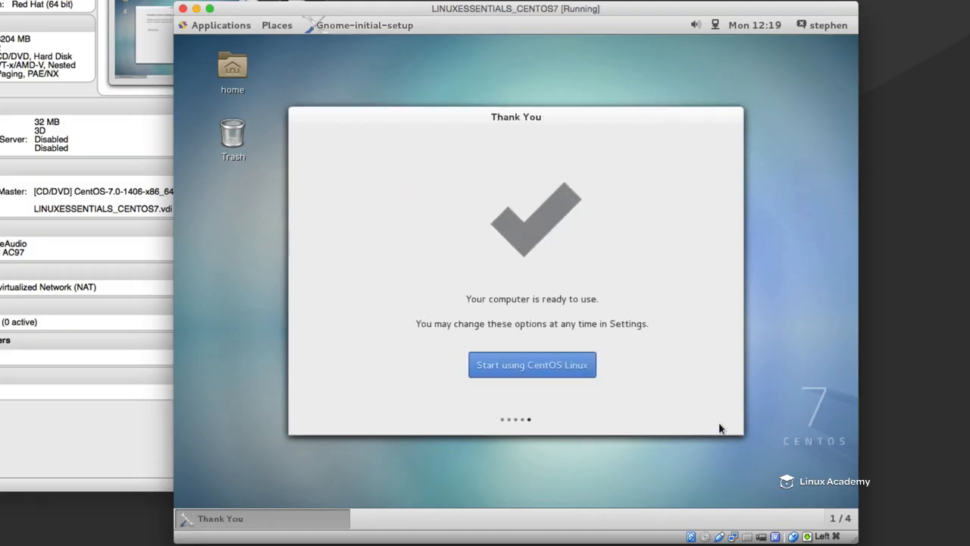
pyautogui.click(516, 367)
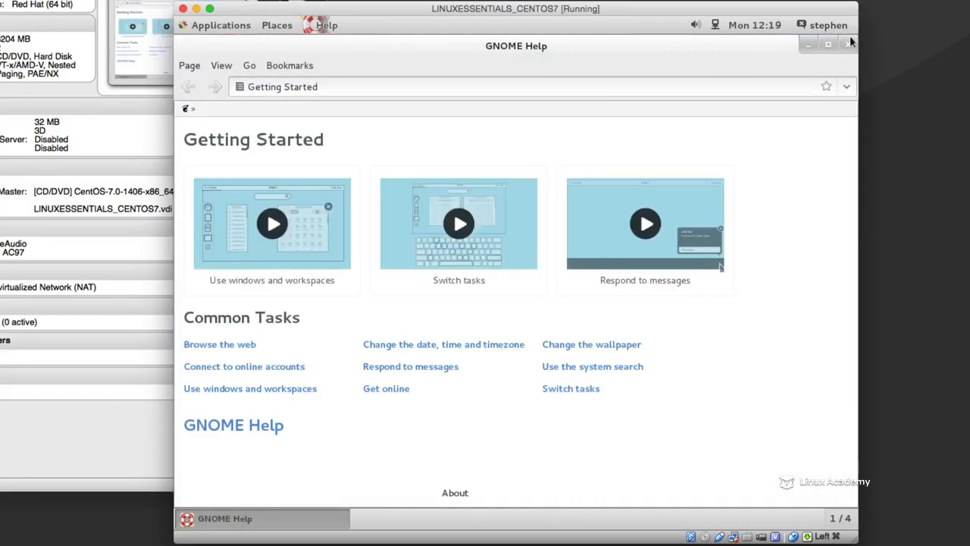
pyautogui.click(848, 44)
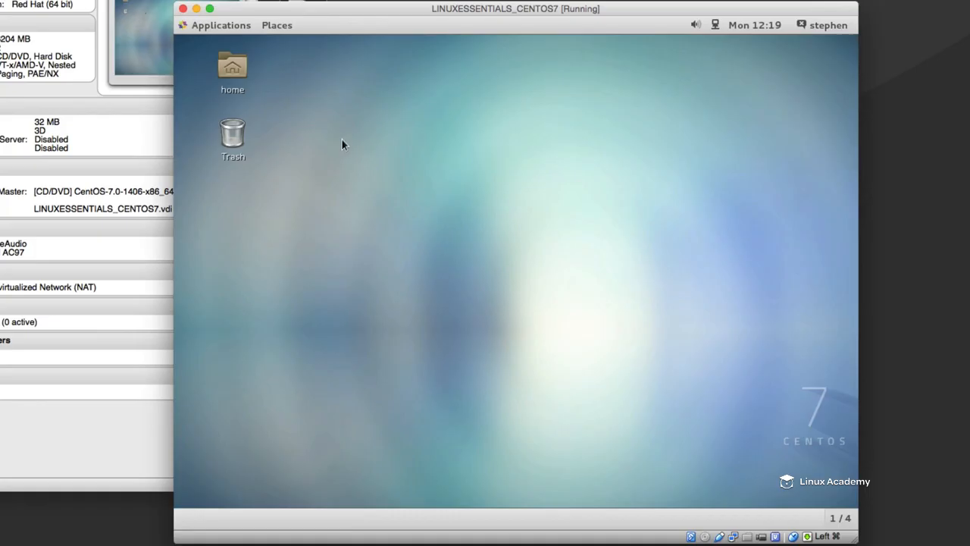
# - Launch Firefox and close the extra Welcome to CentOS tab
pyautogui.click(207, 24)
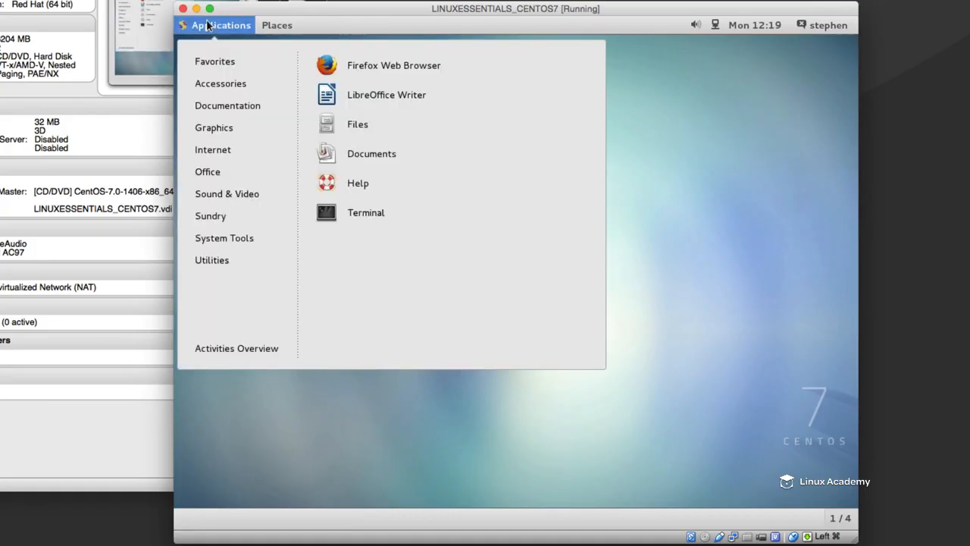
pyautogui.click(406, 66)
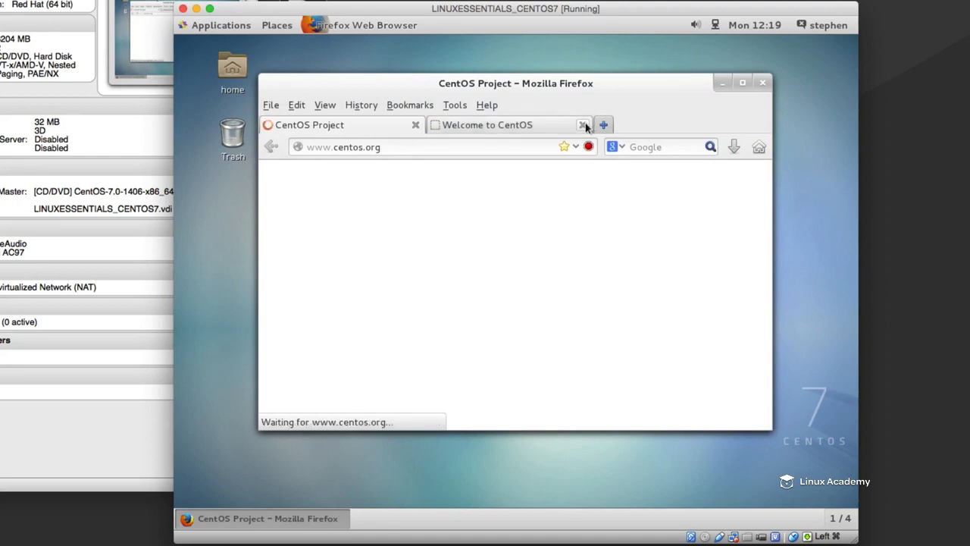
pyautogui.click(583, 125)
pyautogui.click(425, 147)
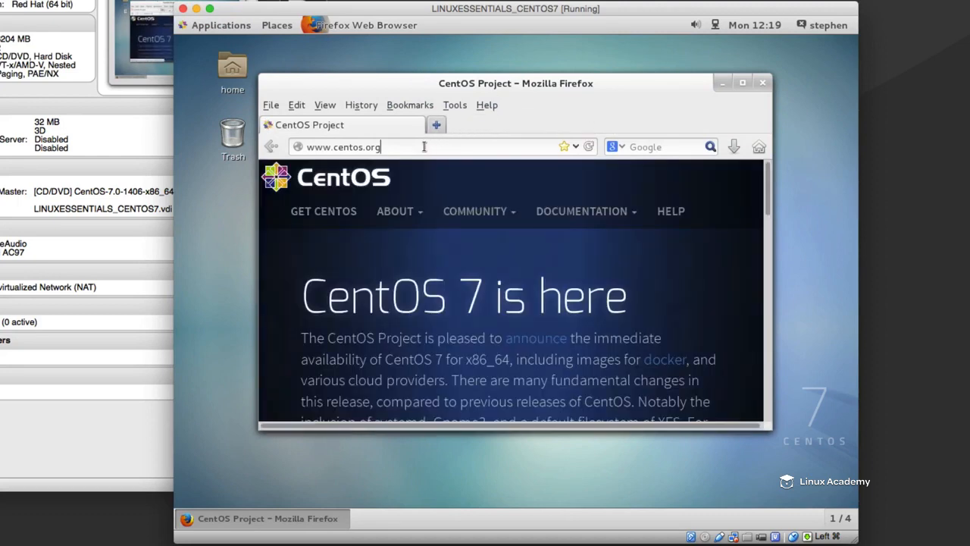
pyautogui.moveTo(433, 147); pyautogui.dragTo(237, 138)
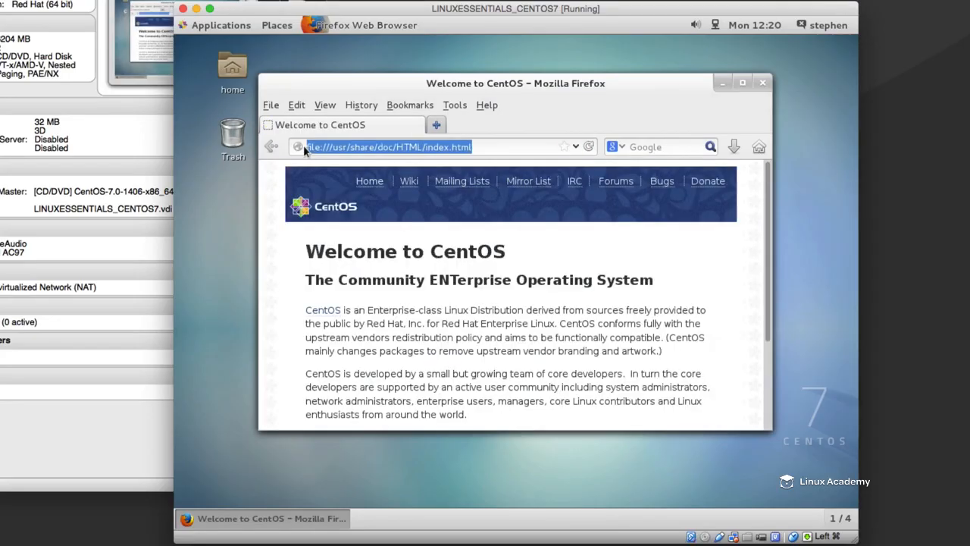
pyautogui.write('www.linuxacademy.com')
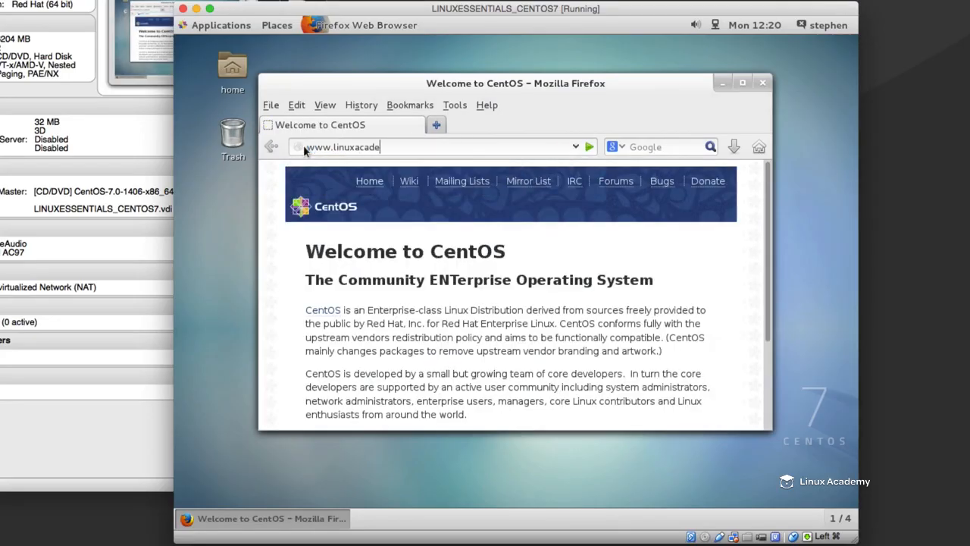
pyautogui.press('Return')
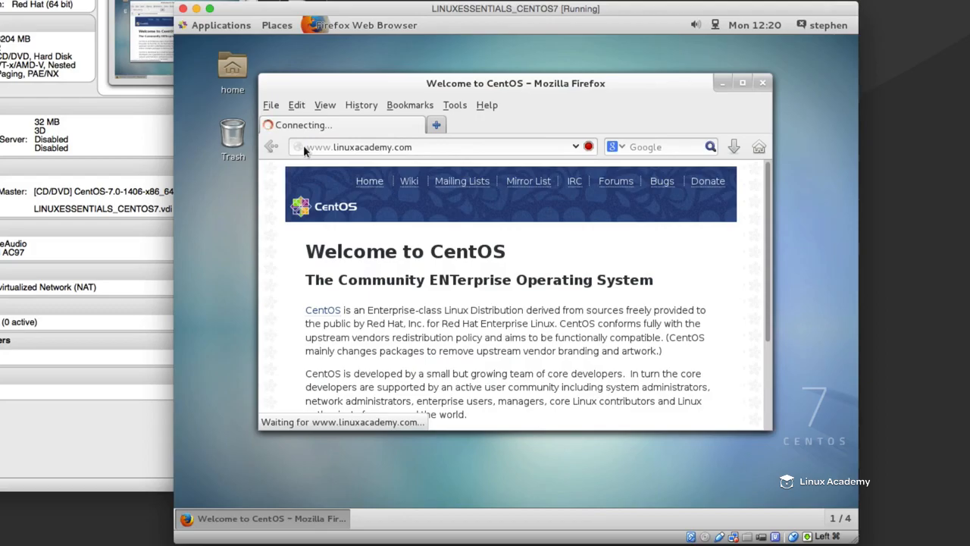
pyautogui.click(742, 82)
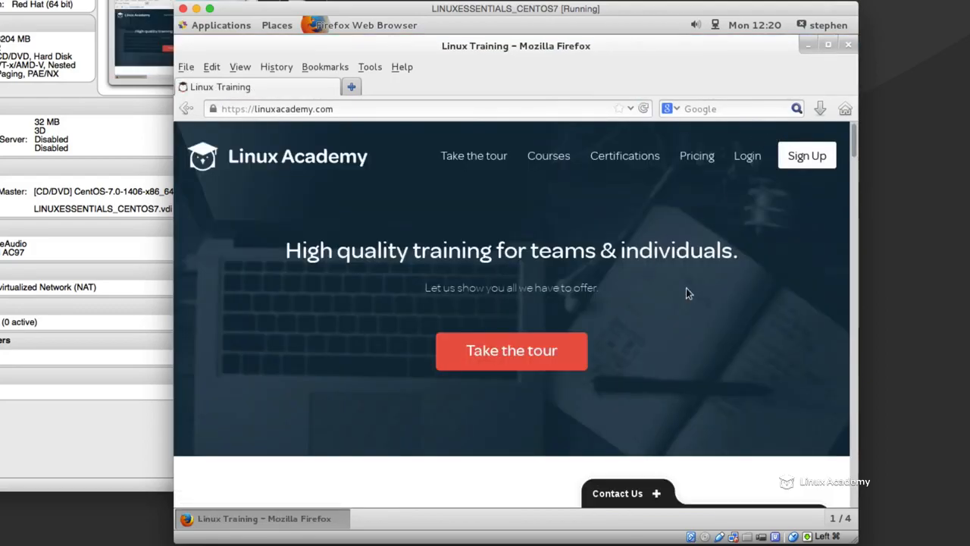
pyautogui.click(848, 45)
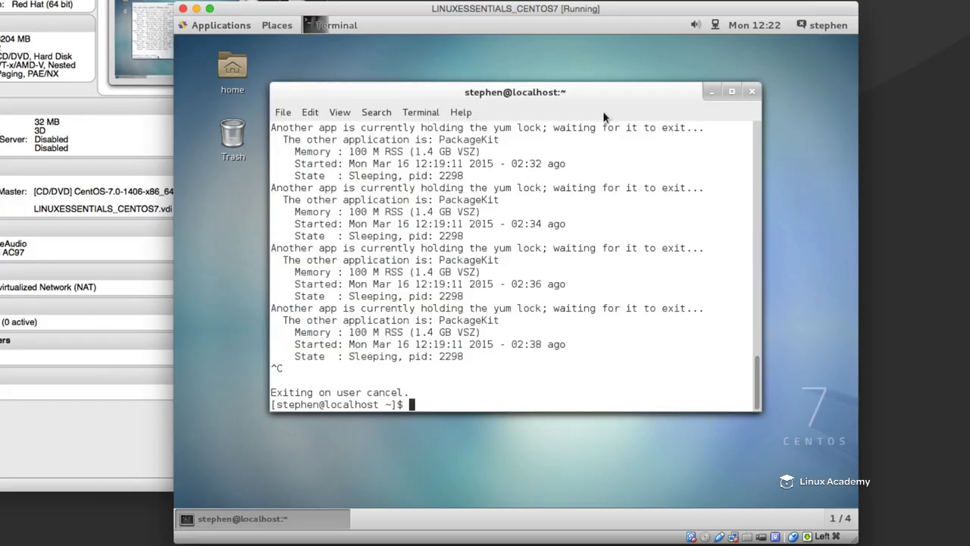
# - Launch Software Update and start installing all of the selected updates
pyautogui.moveTo(603, 112); pyautogui.dragTo(601, 107)
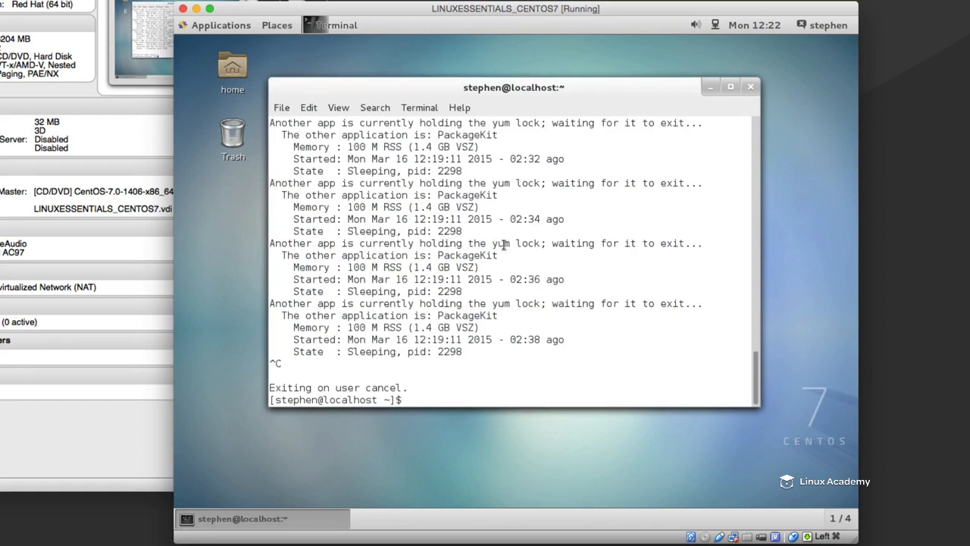
pyautogui.click(235, 27)
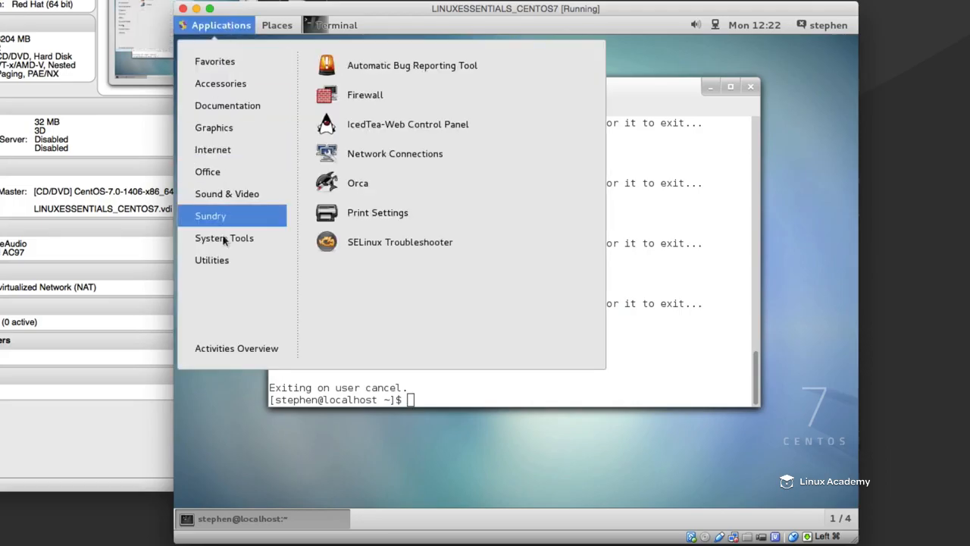
pyautogui.moveTo(226, 241)
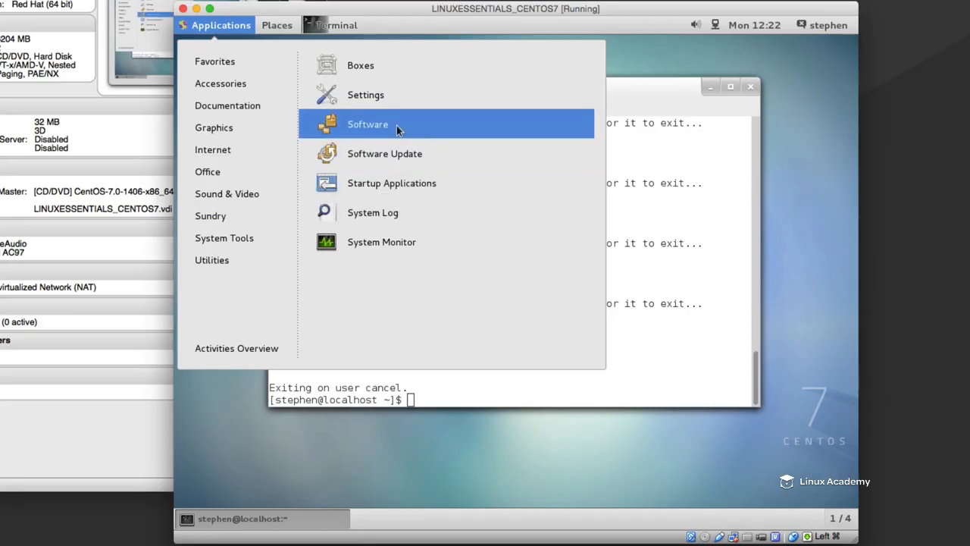
pyautogui.click(374, 158)
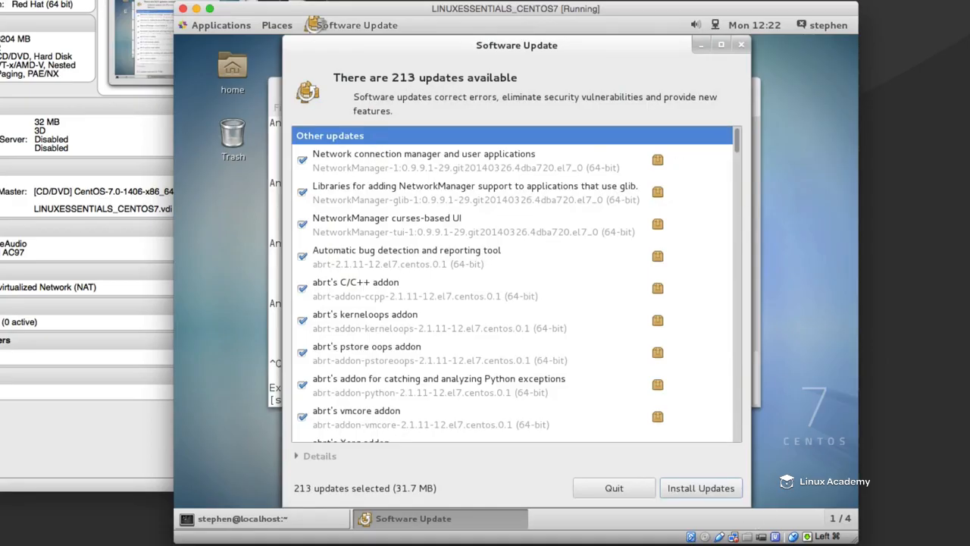
pyautogui.click(701, 489)
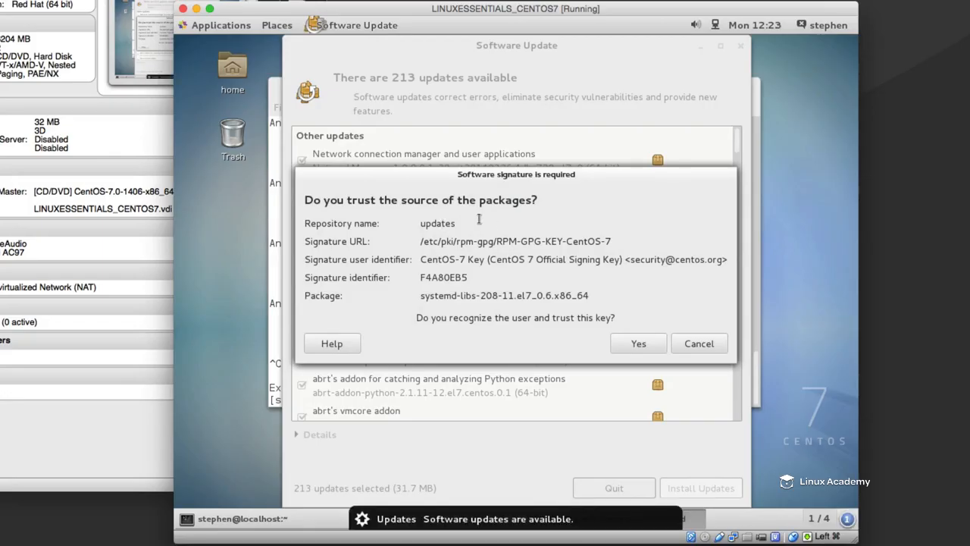
# - Trust the CentOS 7 package signing key, authenticate with the account password, and dismiss the closing update messages
pyautogui.click(636, 343)
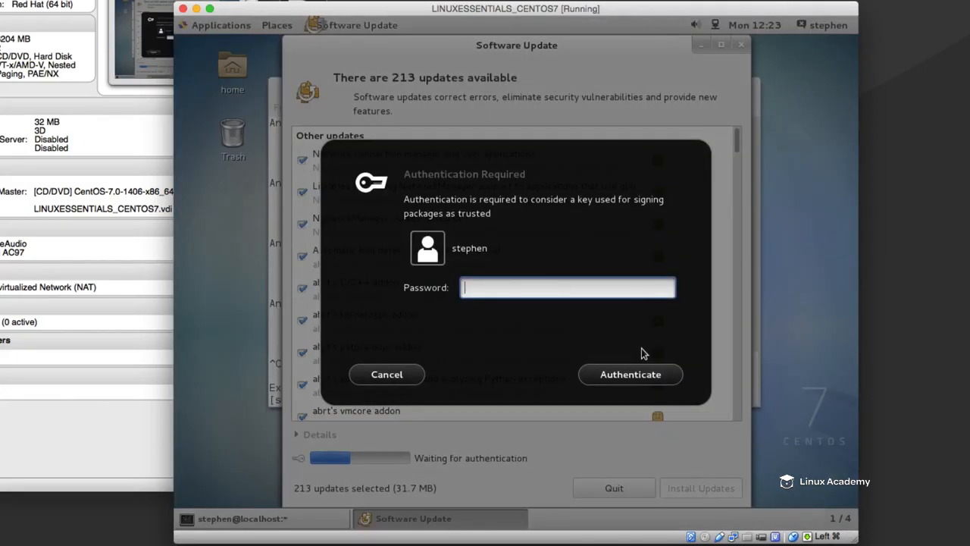
pyautogui.write('*************')
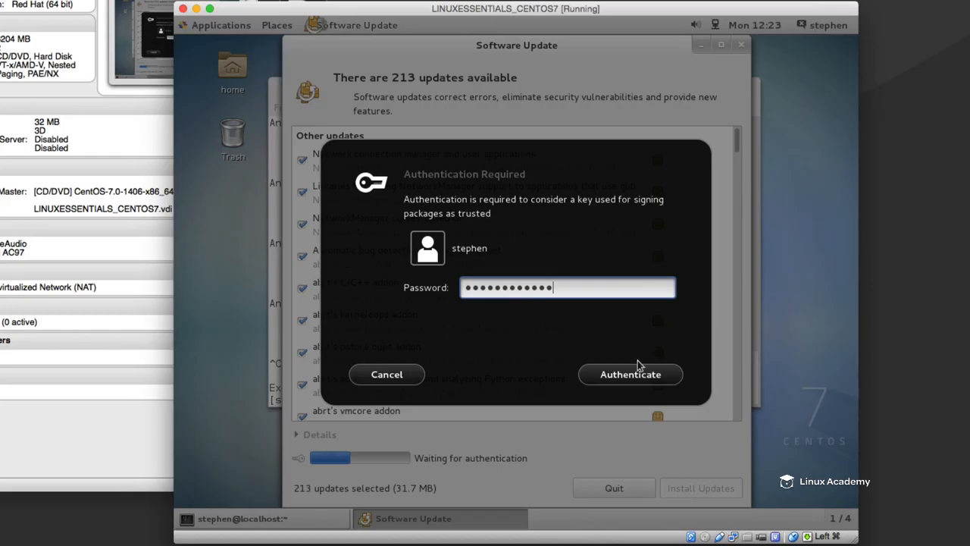
pyautogui.click(639, 371)
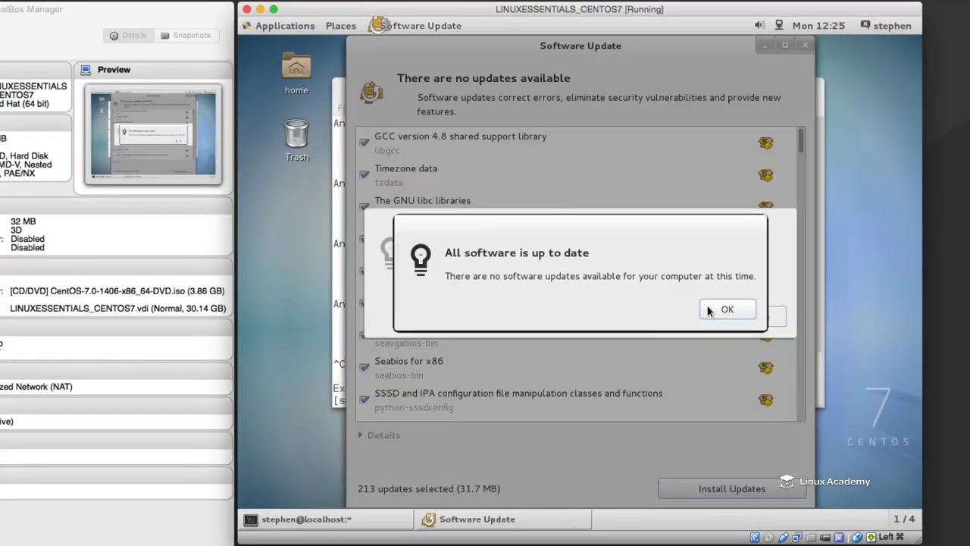
pyautogui.click(723, 310)
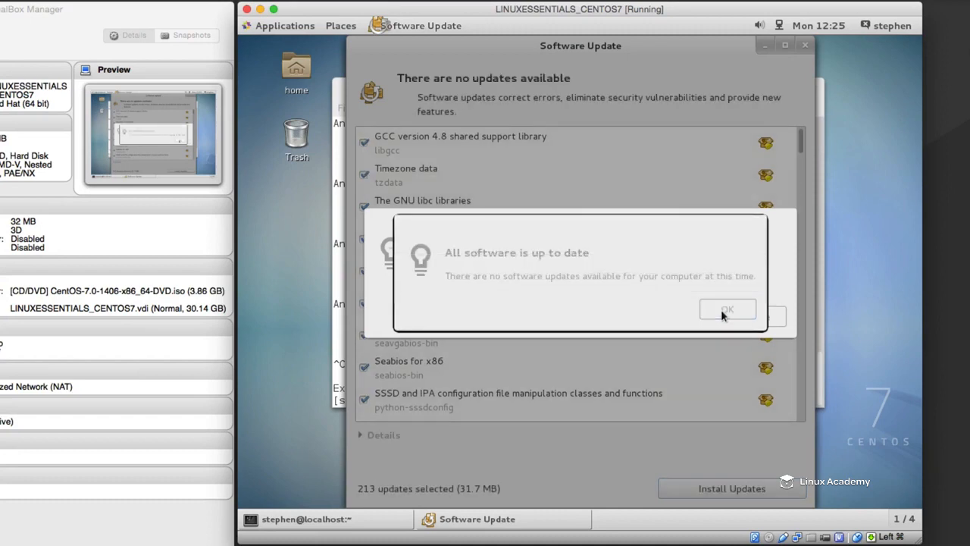
pyautogui.click(728, 309)
pyautogui.click(502, 520)
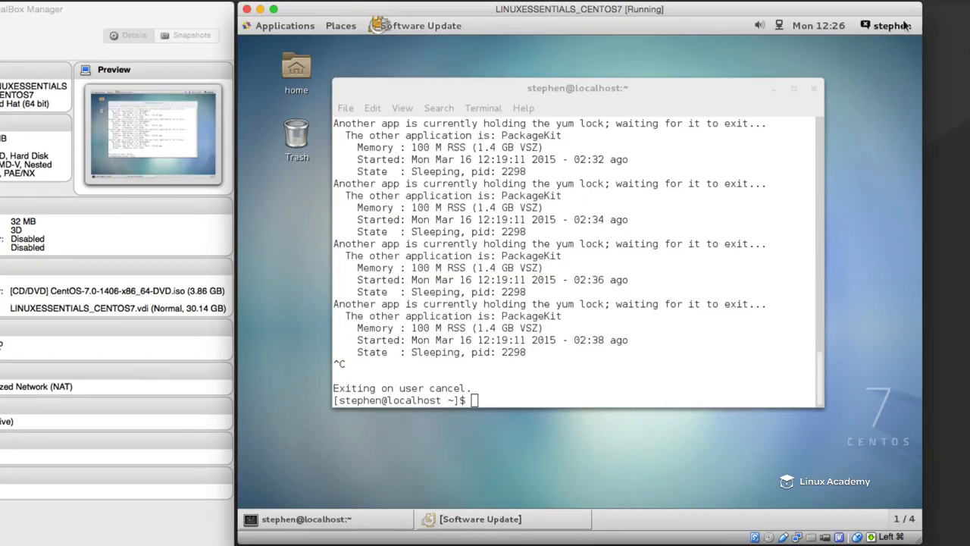
# - Restart the CentOS virtual machine from the desktop session
pyautogui.click(262, 28)
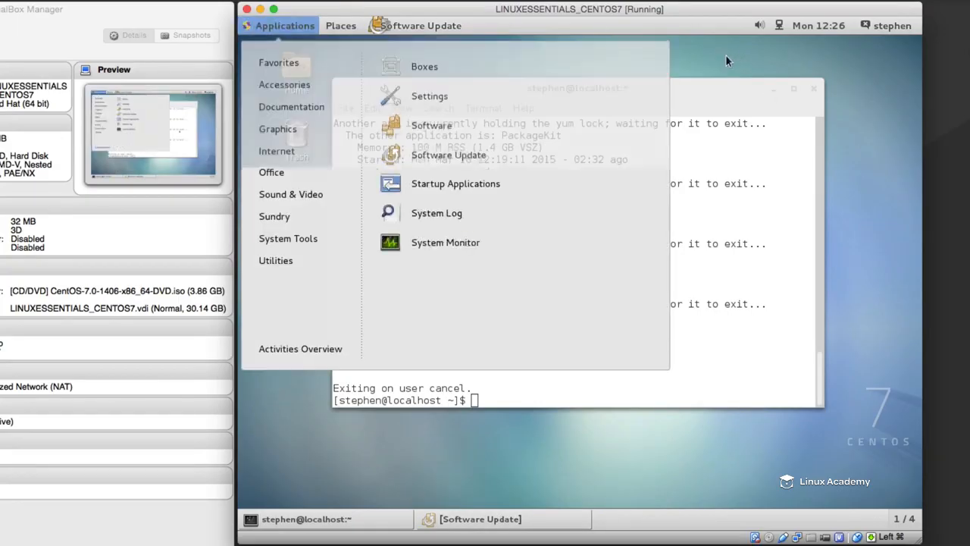
pyautogui.click(725, 55)
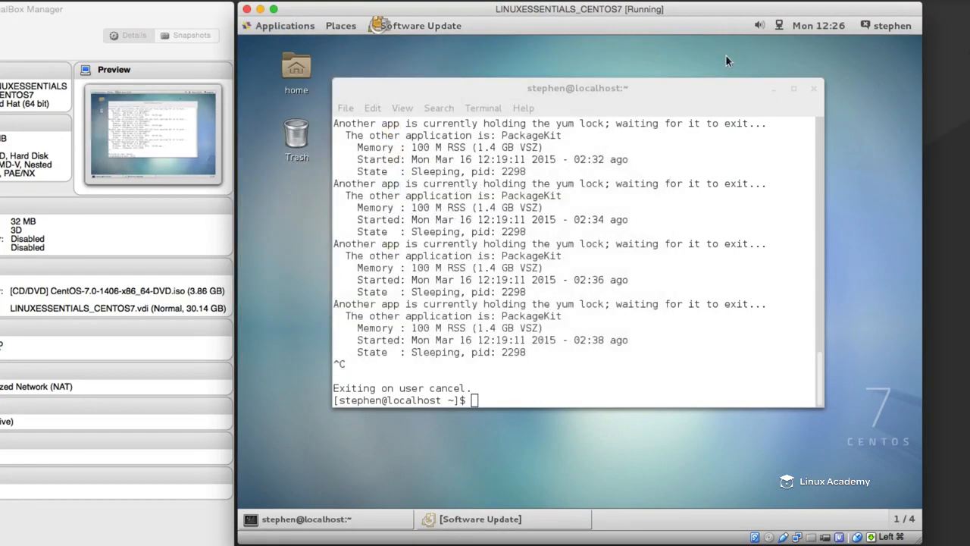
pyautogui.click(894, 26)
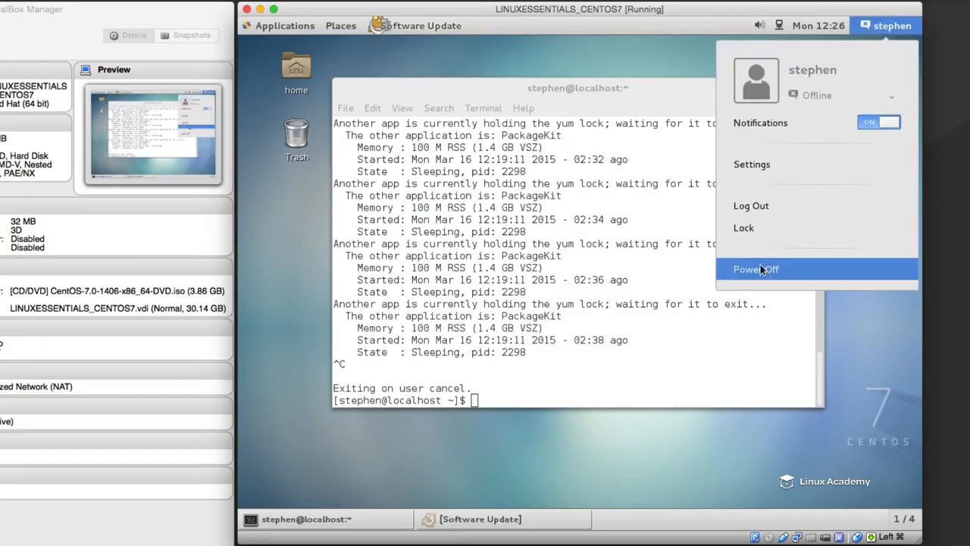
pyautogui.click(758, 269)
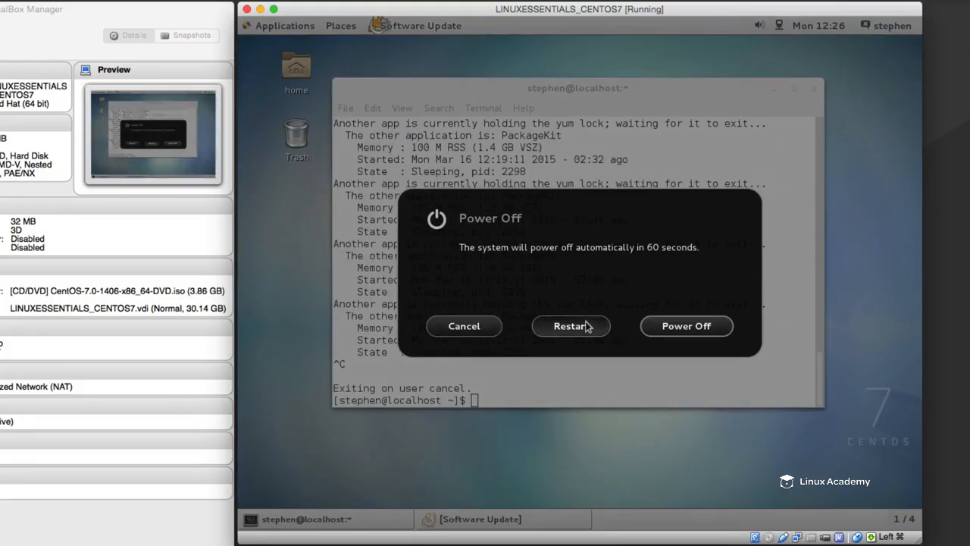
pyautogui.click(586, 326)
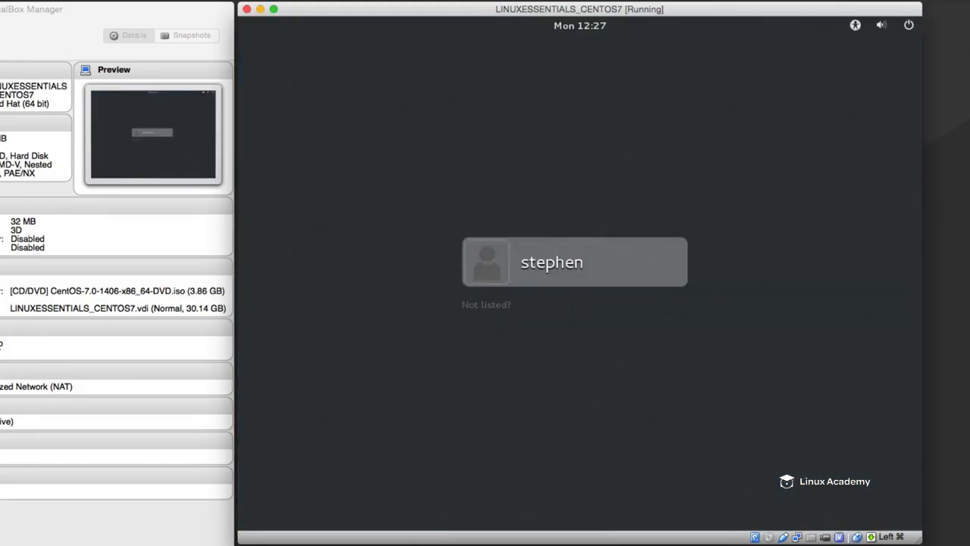
# - Sign back in to the user account with the account password after the restart
pyautogui.click(562, 262)
pyautogui.write('password1234')
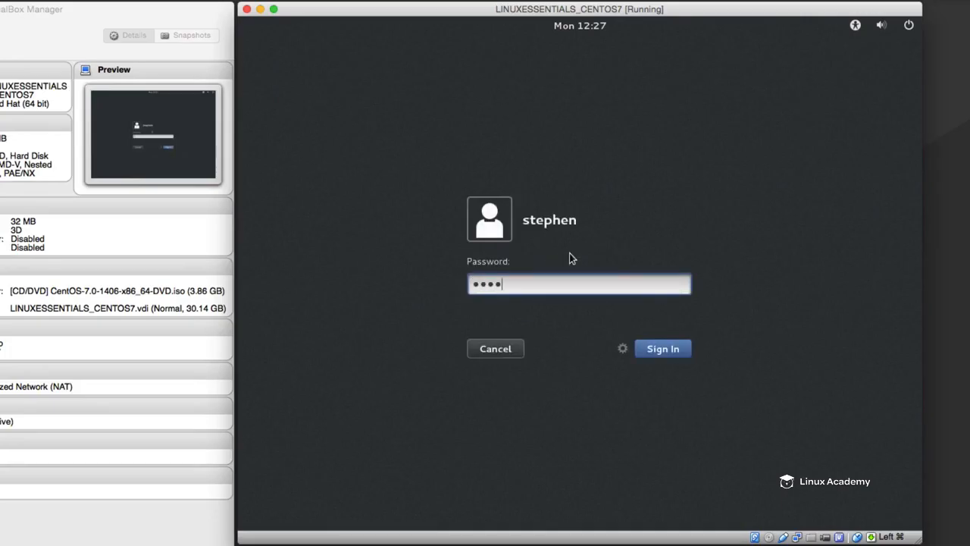
pyautogui.press('Return')
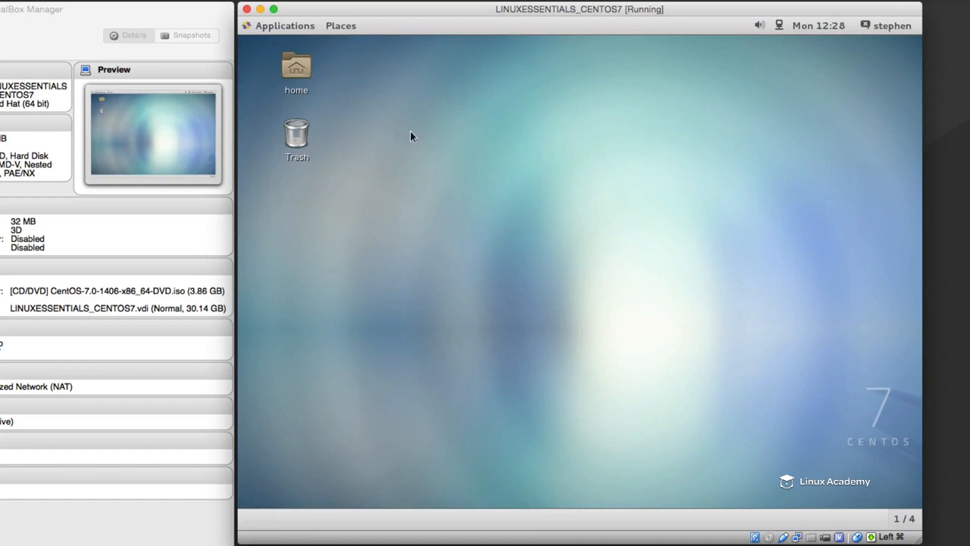
# - Open a terminal and switch to the root user with su - and the root password
pyautogui.click(293, 26)
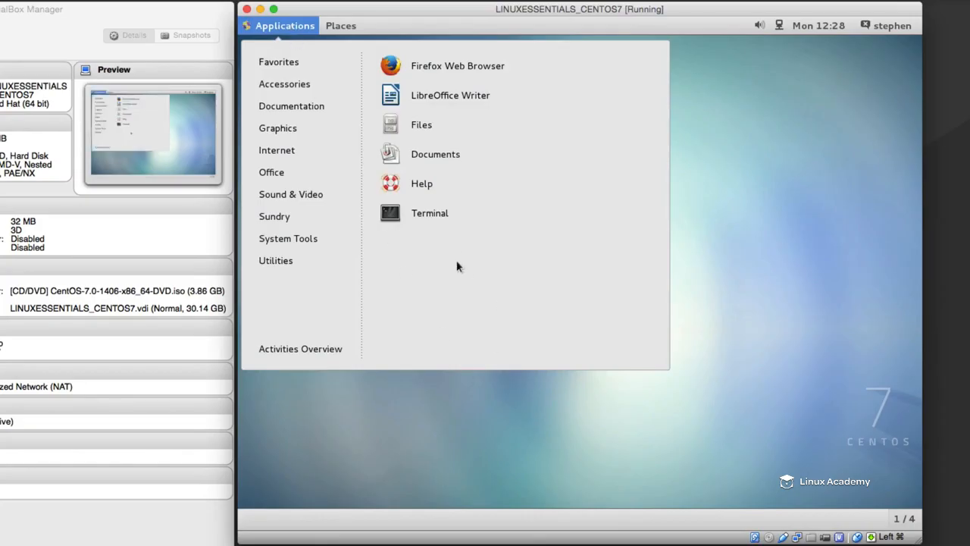
pyautogui.click(435, 215)
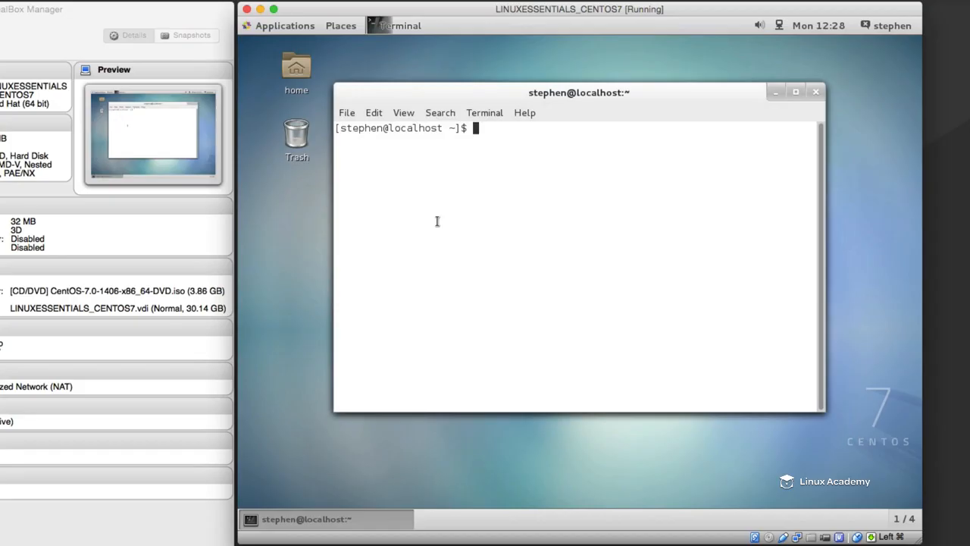
pyautogui.write('su -')
pyautogui.press('Return')
pyautogui.press('Return')
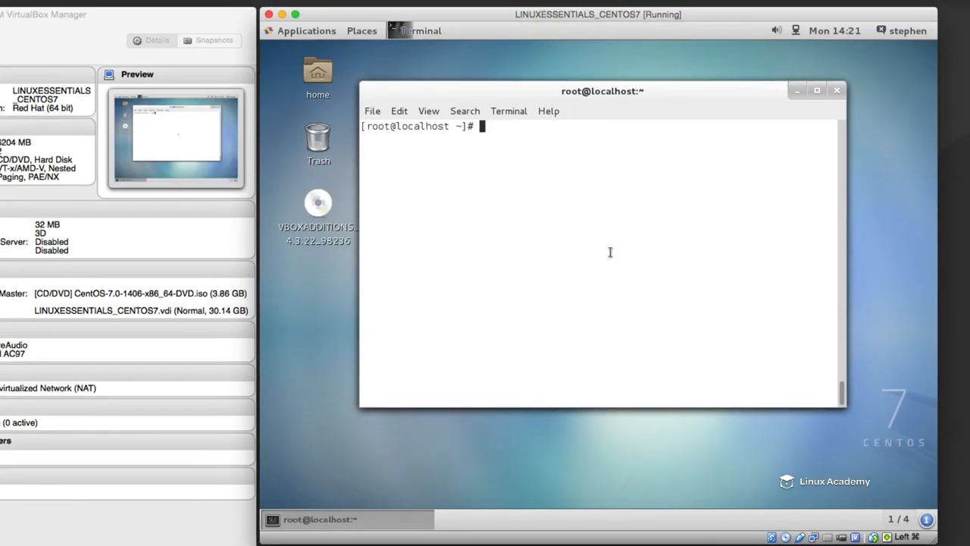
# - Run yum update, and install the kernel-devel package with yum, accepting the transaction
pyautogui.write('yum update')
pyautogui.press('Return')
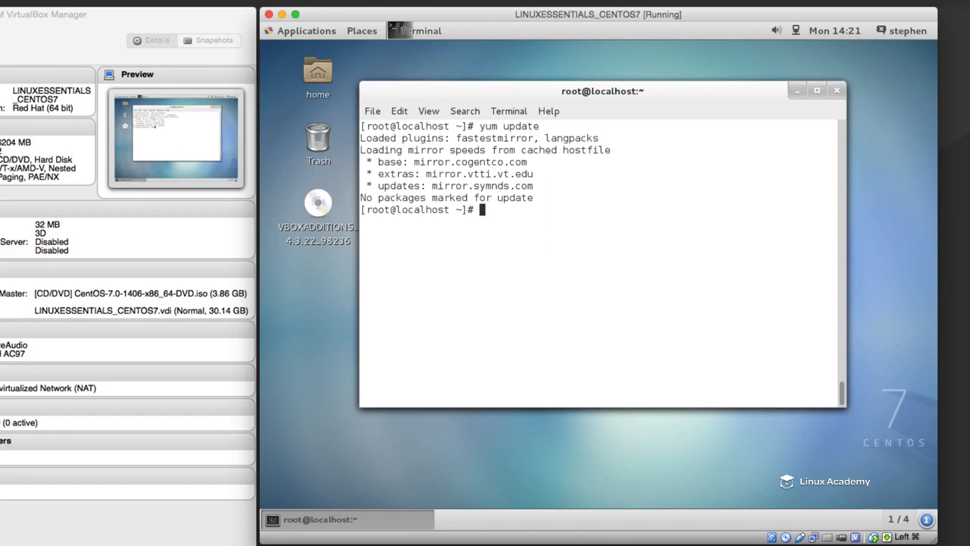
pyautogui.write('yum ')
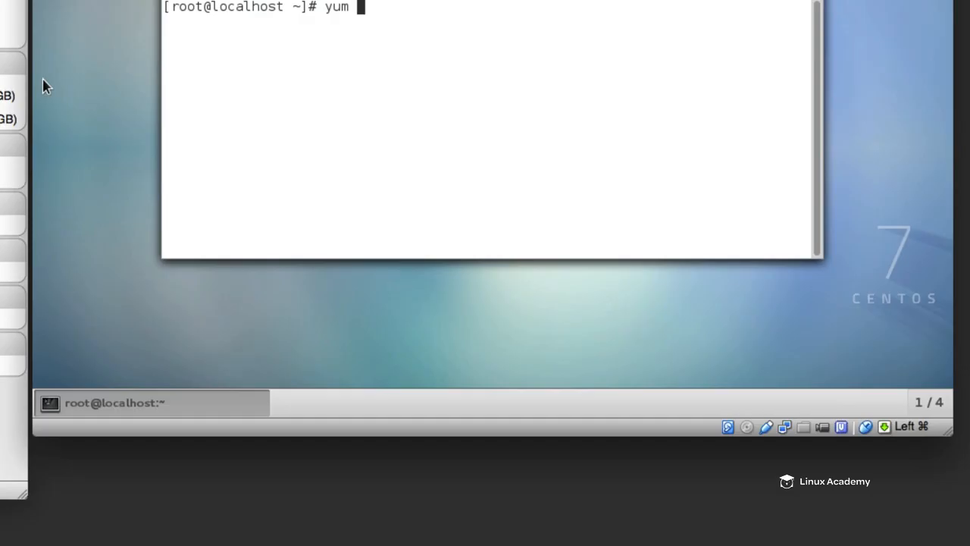
pyautogui.write('install kernel')
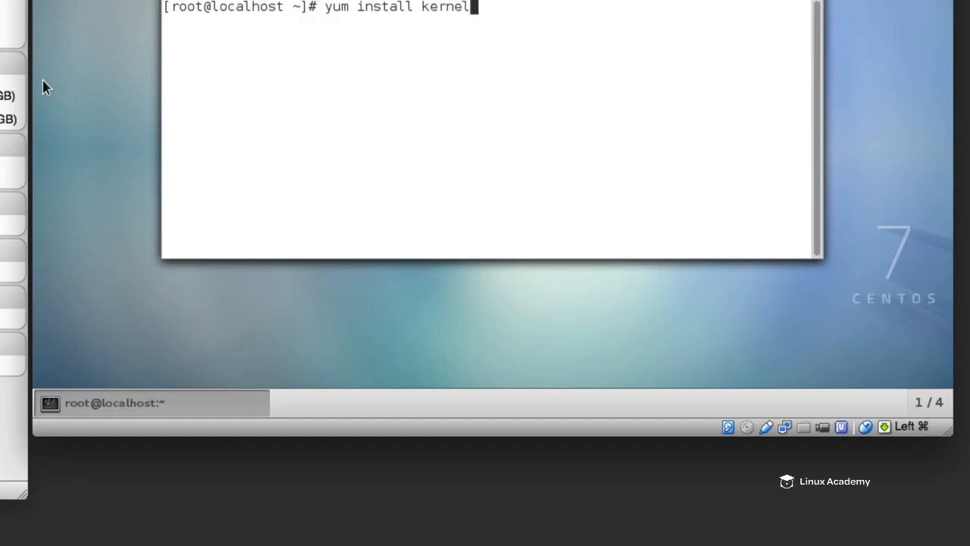
pyautogui.write('-devel')
pyautogui.press('Return')
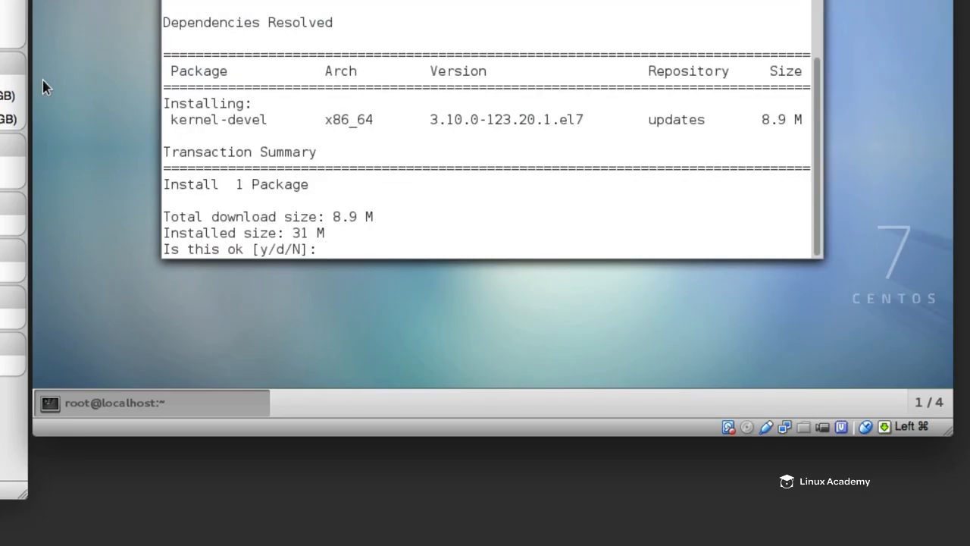
pyautogui.write('y')
pyautogui.press('Return')
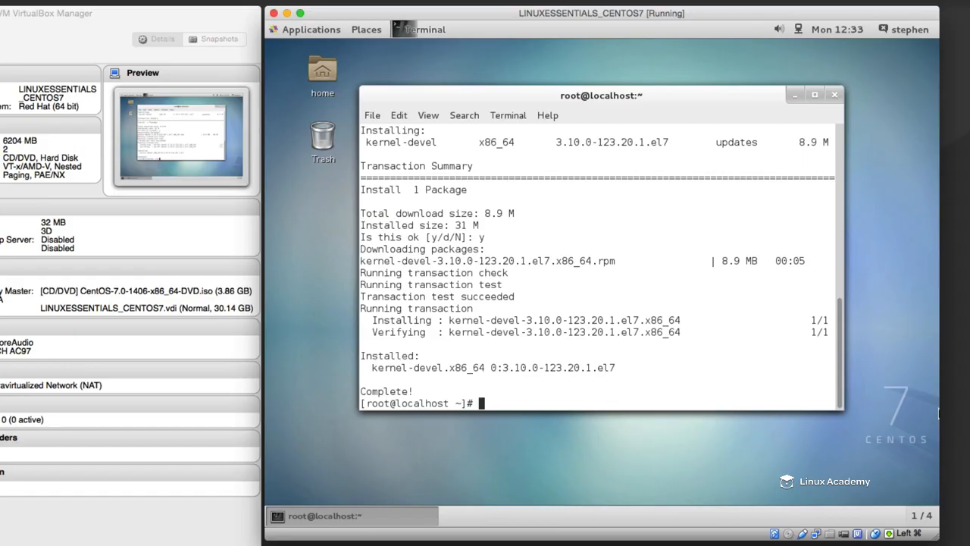
# - Install all packages matching gcc* with yum, accepting the transaction
pyautogui.write('yum install gcc*')
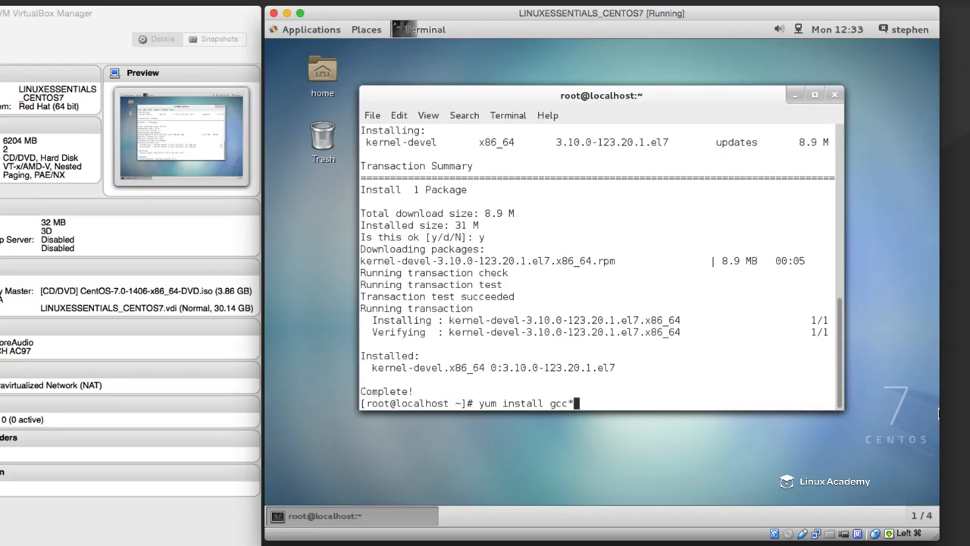
pyautogui.press('Return')
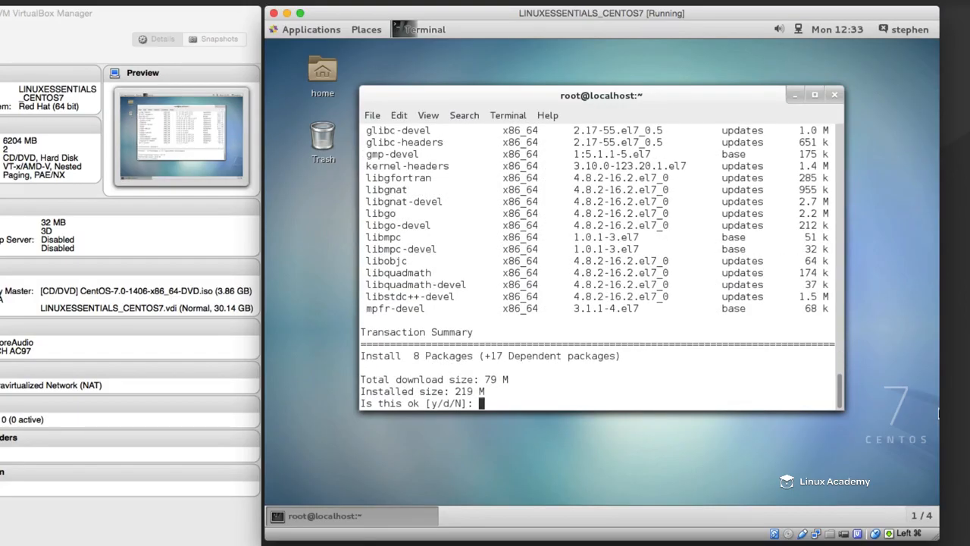
pyautogui.scroll(1, 541, 319)
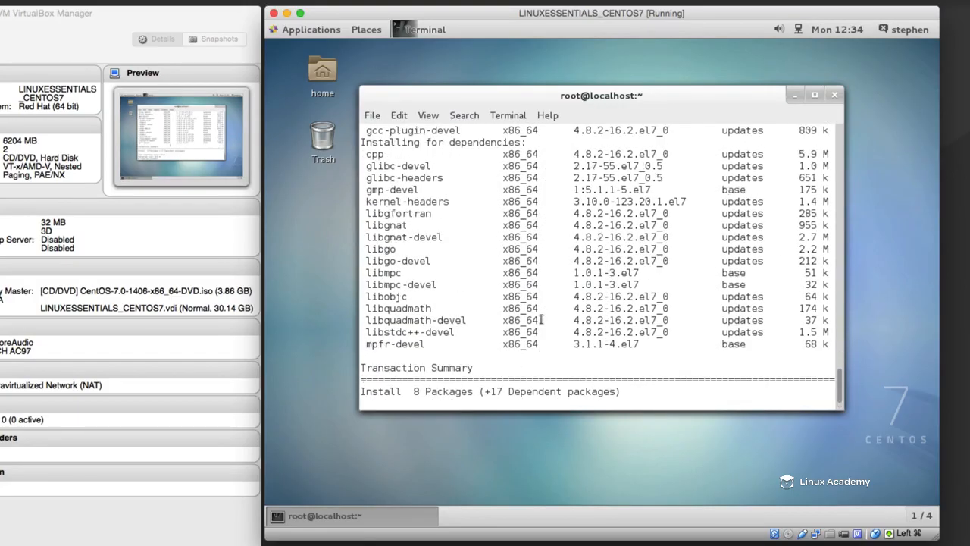
pyautogui.scroll(5, 541, 320)
pyautogui.write('y')
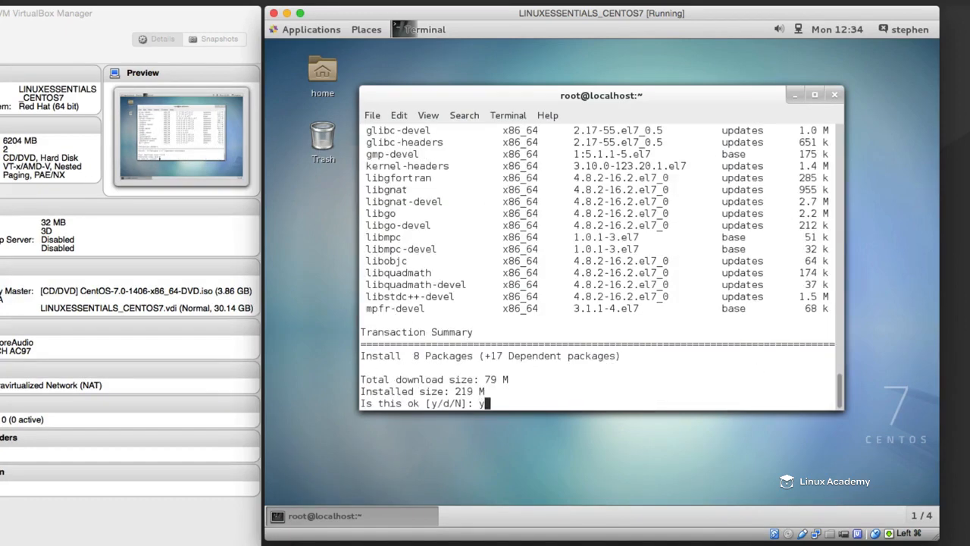
pyautogui.press('Return')
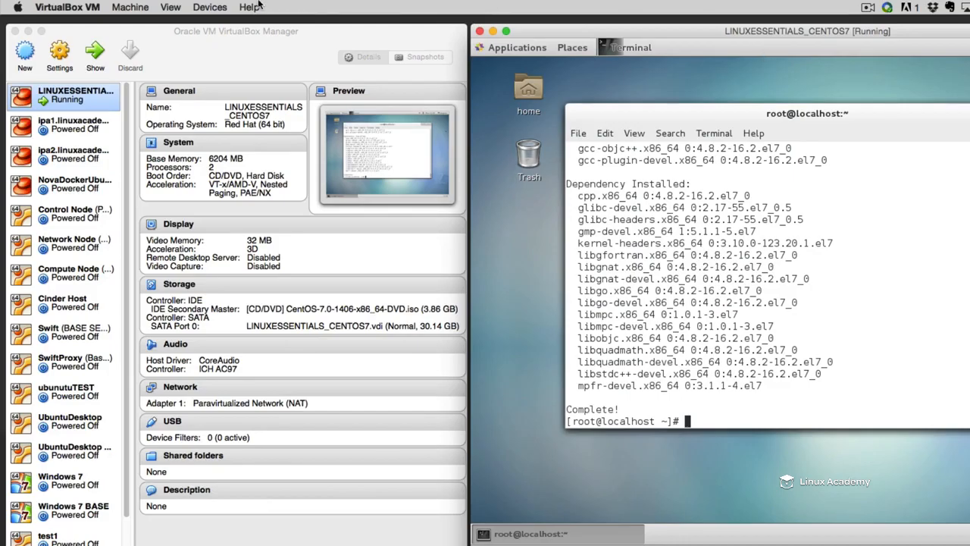
# - Insert the VirtualBox Guest Additions CD image into the virtual machine and run its autostart software
pyautogui.click(225, 6)
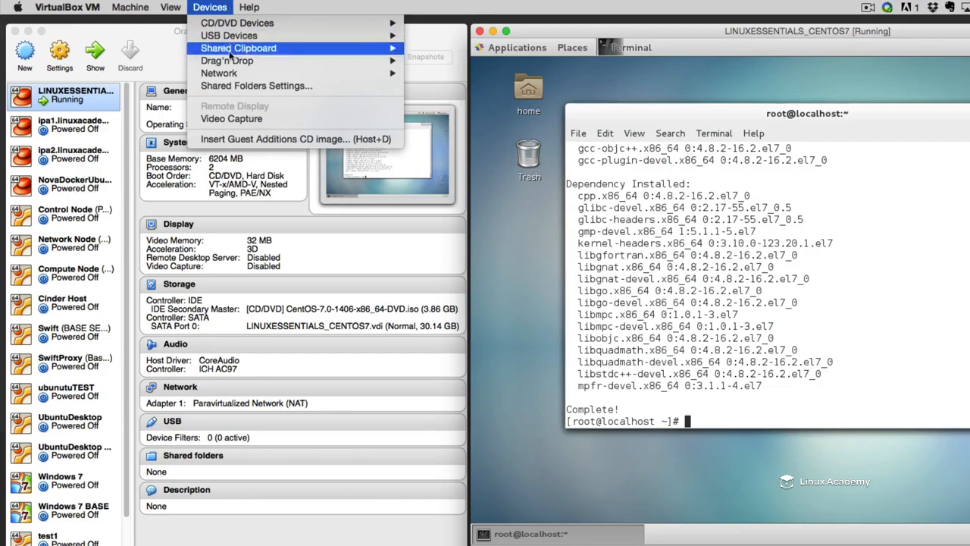
pyautogui.click(248, 138)
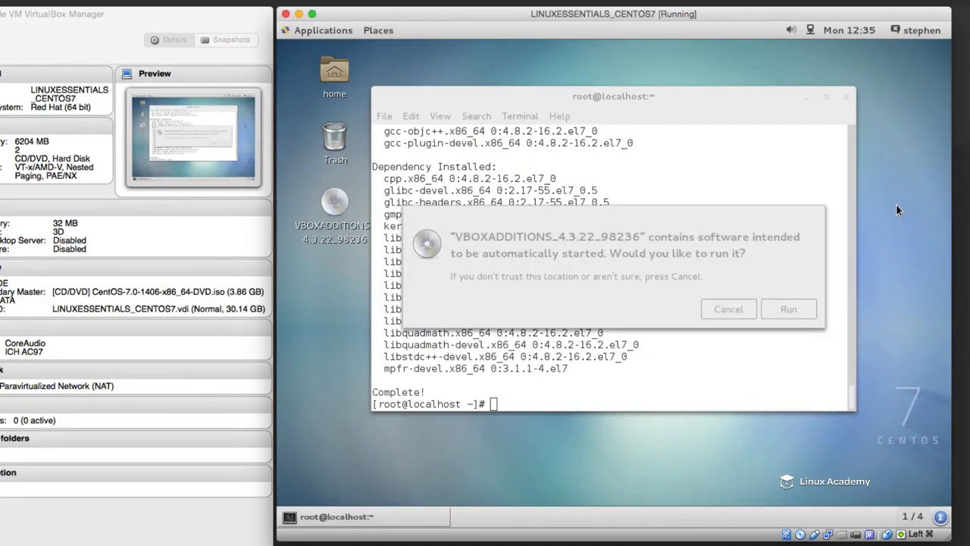
pyautogui.click(691, 229)
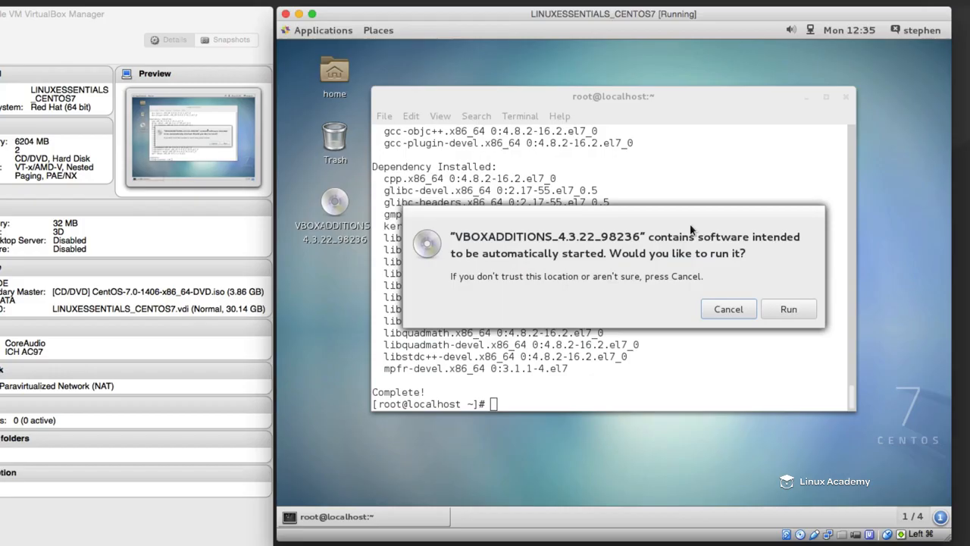
pyautogui.click(786, 308)
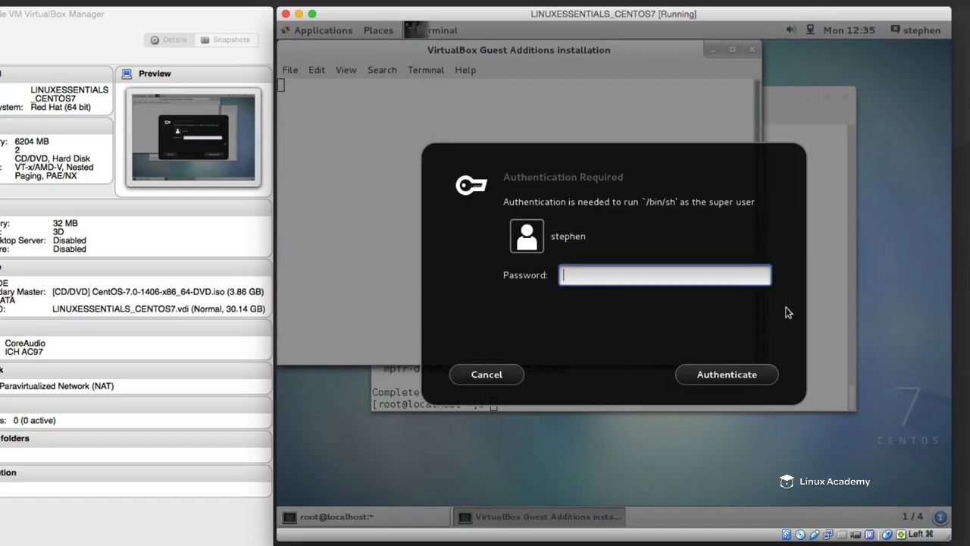
# - Authenticate the Guest Additions installation with the account password and close its window once the installer finishes
pyautogui.write('•••')
pyautogui.press('BackSpace')
pyautogui.press('BackSpace')
pyautogui.press('BackSpace')
pyautogui.write('••••••••••••')
pyautogui.press('Return')
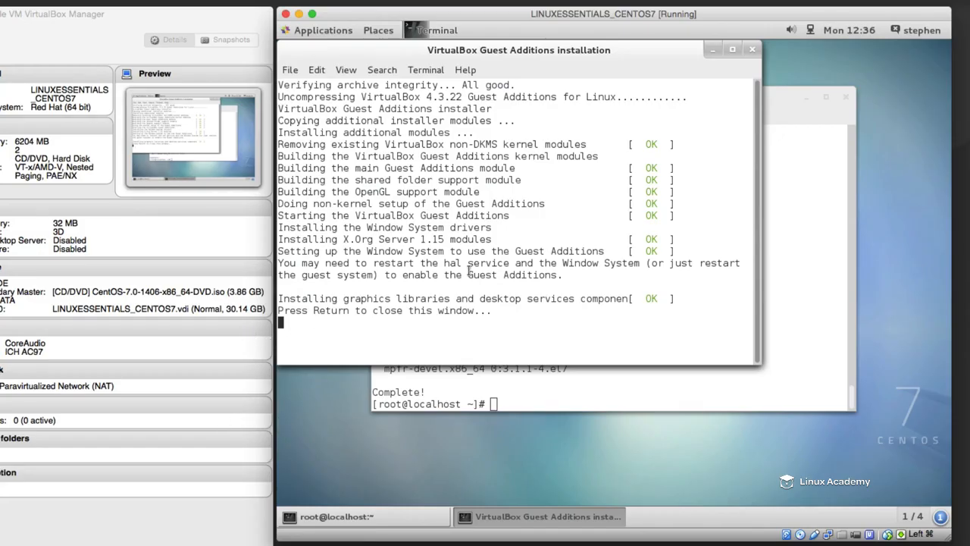
pyautogui.press('Return')
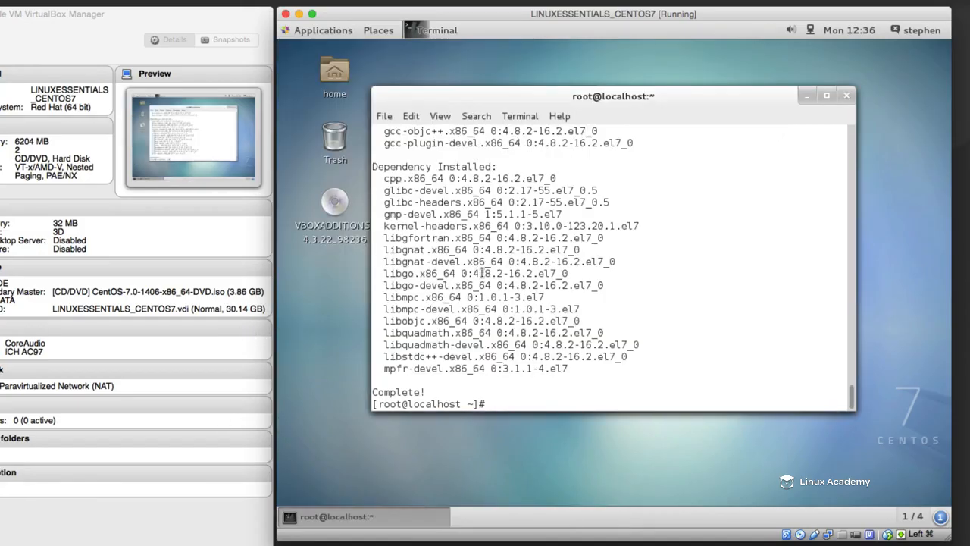
pyautogui.click(529, 21)
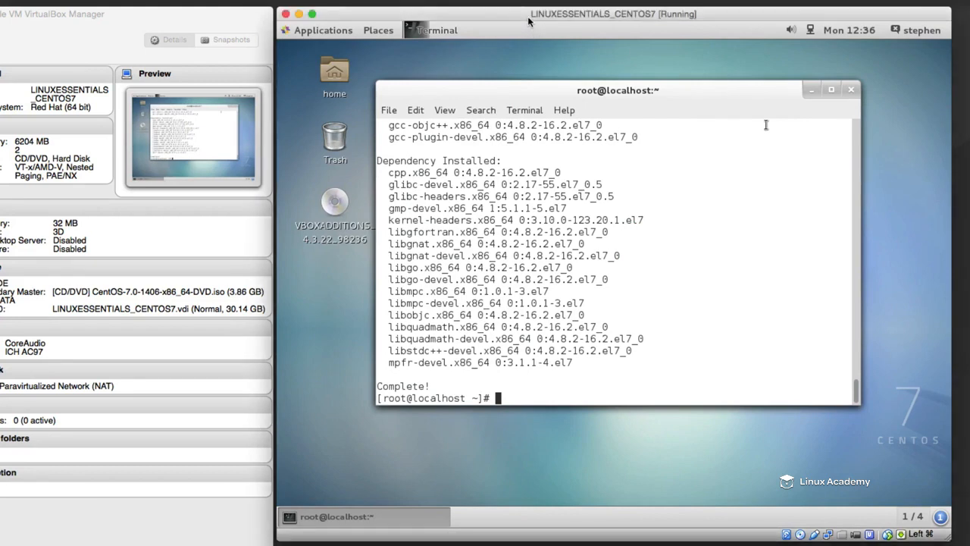